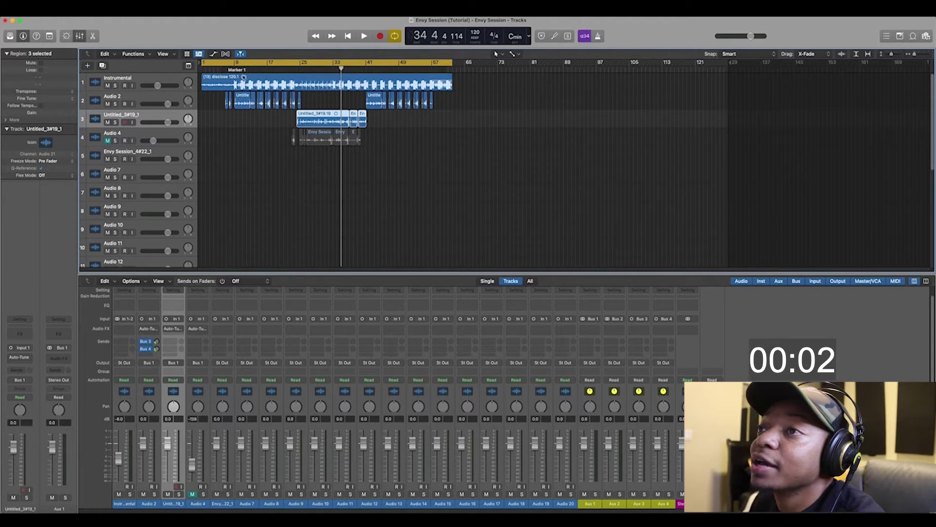
# Shift the cycle range to start at bar 6, select the Audio 2 track and audition the song from there
pyautogui.click(238, 67)
pyautogui.moveTo(225, 62); pyautogui.dragTo(473, 72)
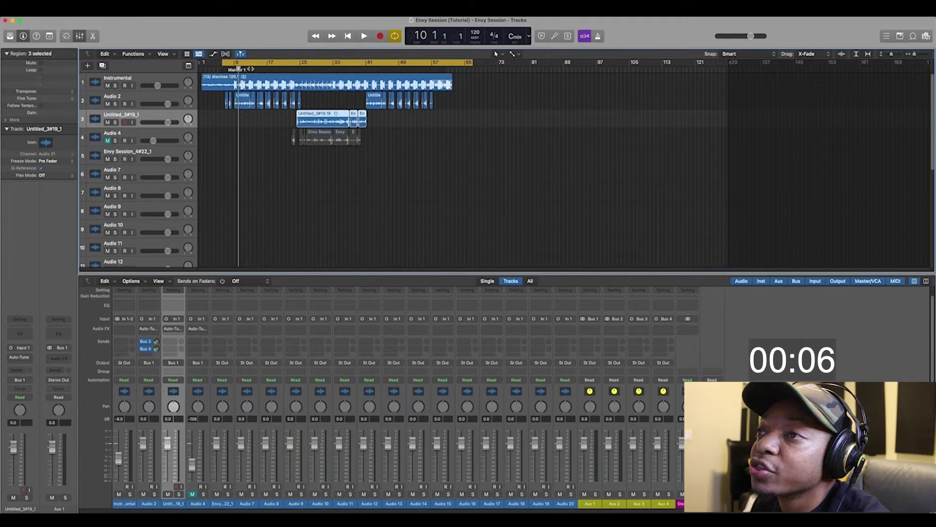
pyautogui.click(177, 101)
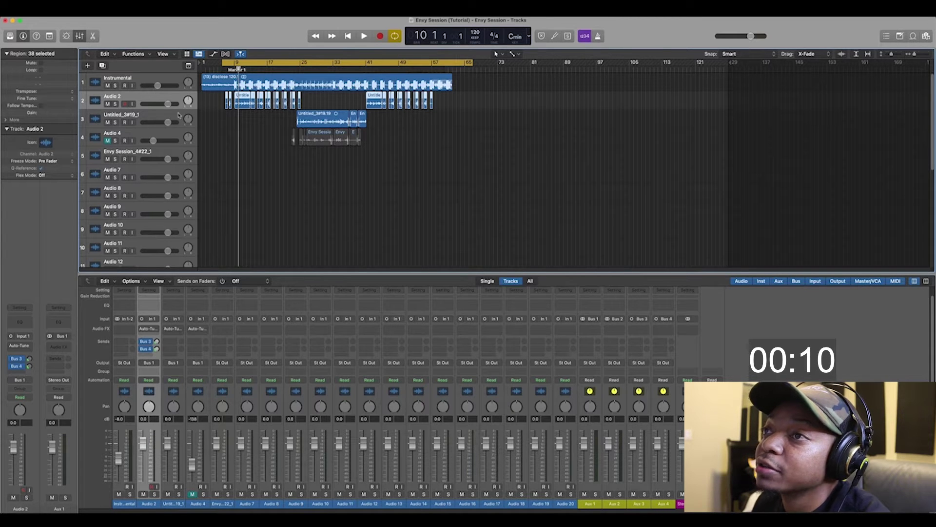
pyautogui.press('space')
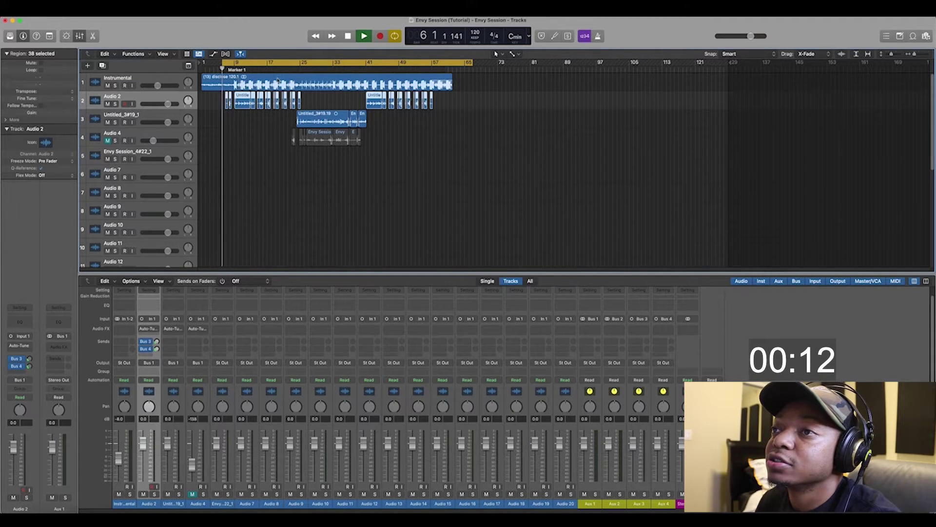
pyautogui.press('space')
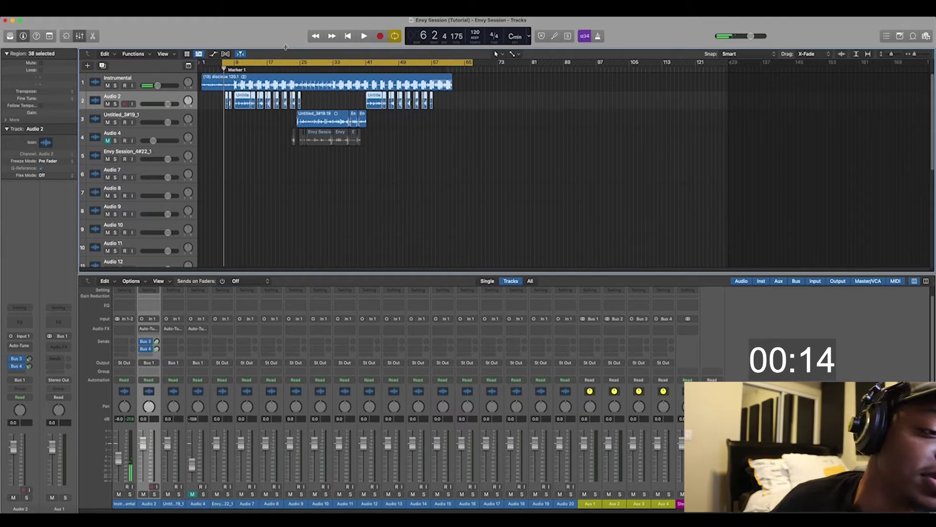
pyautogui.press('space')
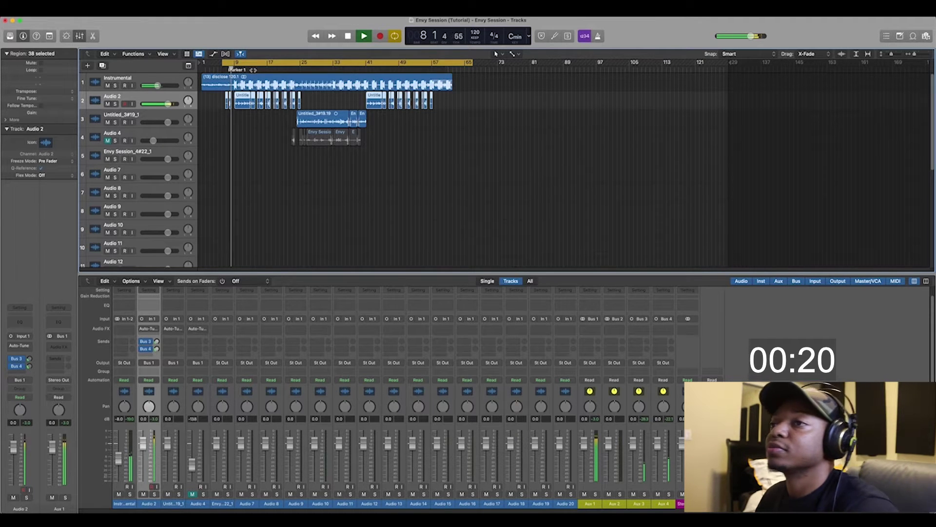
pyautogui.press('space')
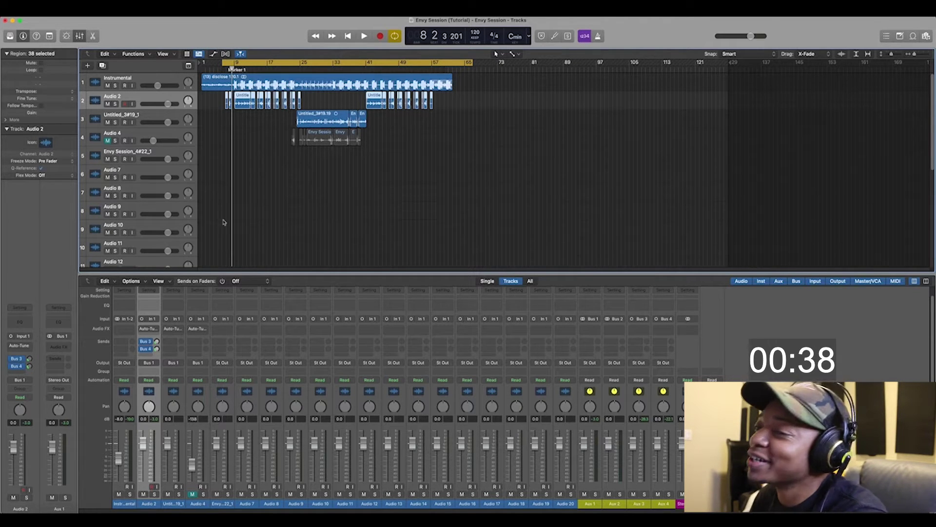
# Enable the Auto-Tune inserts on the three vocal tracks, play the vocals and open the Auto-Tune EFX+ plug-in on Audio 2
pyautogui.click(164, 330)
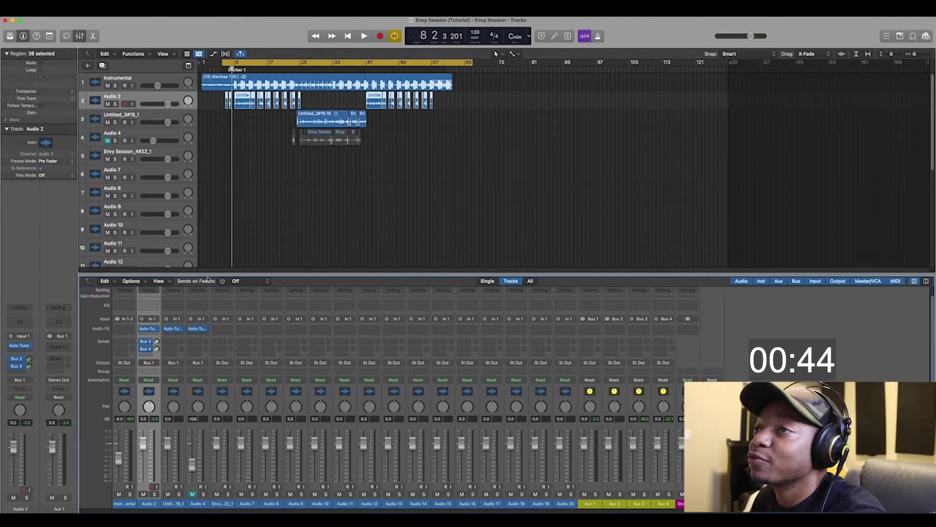
pyautogui.press('space')
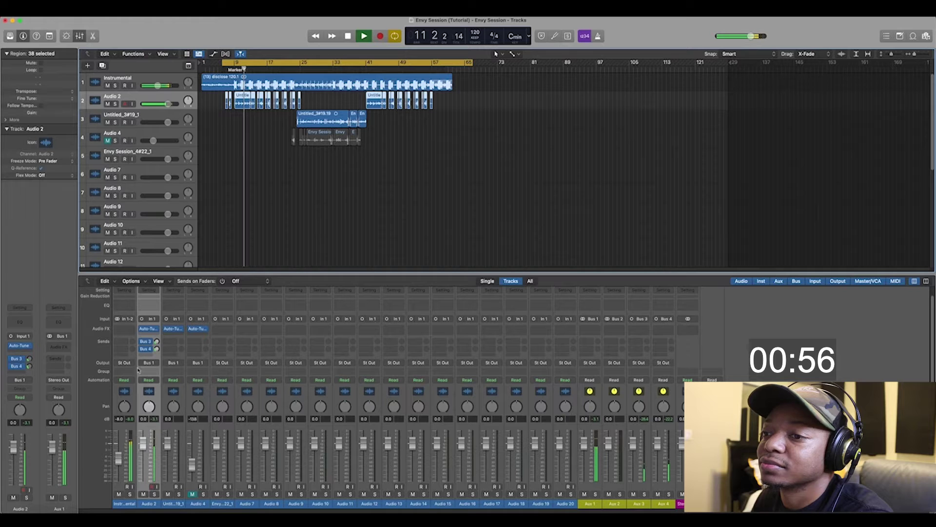
pyautogui.moveTo(152, 324)
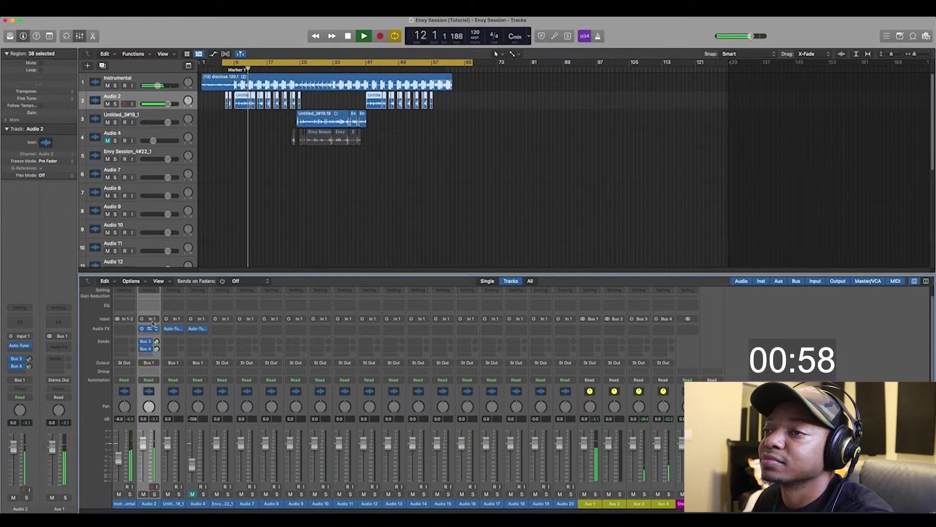
pyautogui.click(149, 328)
pyautogui.press('space')
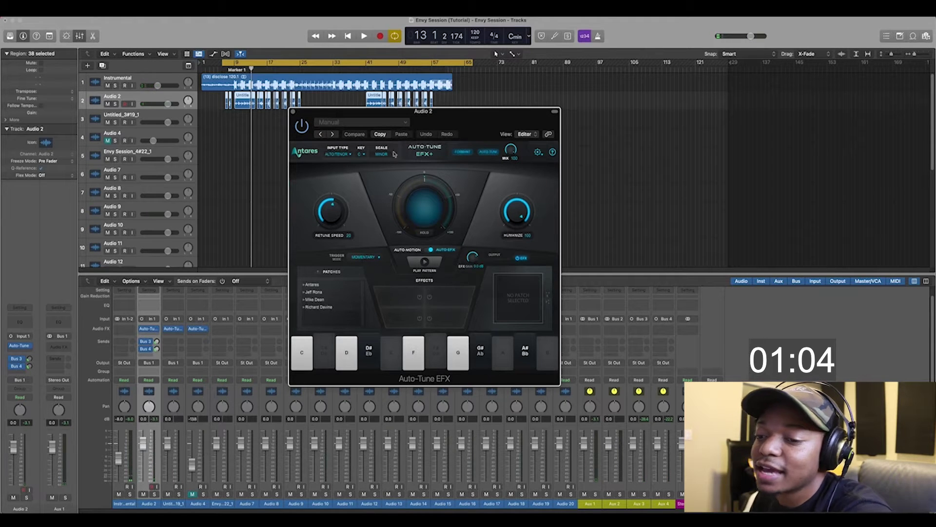
pyautogui.moveTo(411, 121); pyautogui.dragTo(559, 142)
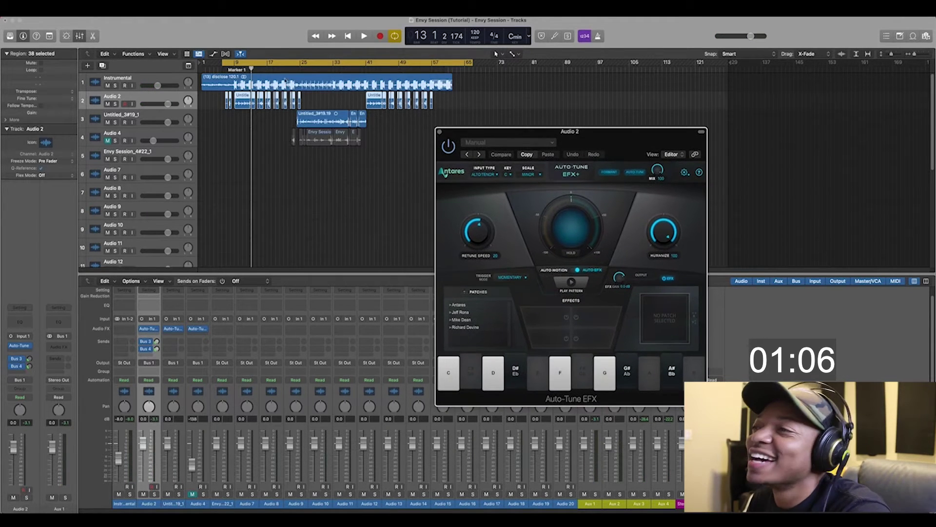
# Set the cycle range to about bars 24 to 47 and audition the start of that section
pyautogui.click(298, 67)
pyautogui.moveTo(298, 67); pyautogui.dragTo(390, 64)
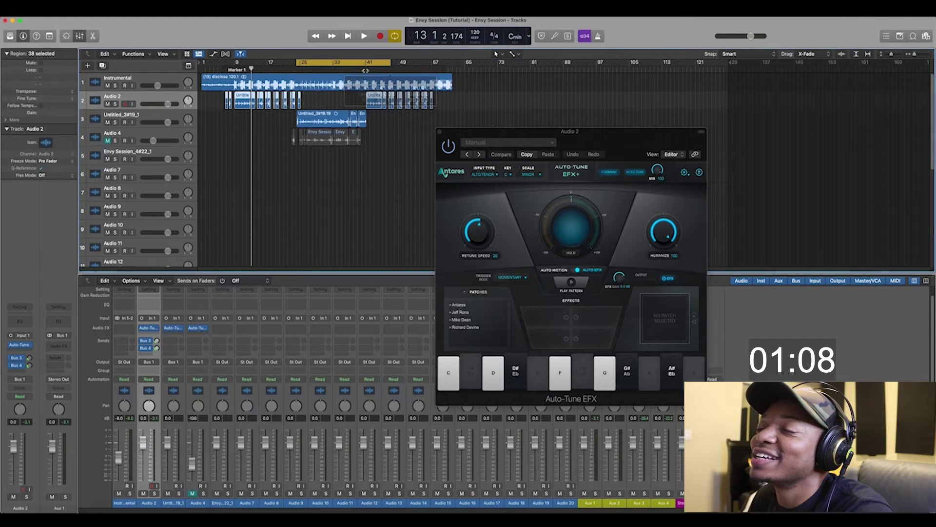
pyautogui.press('space')
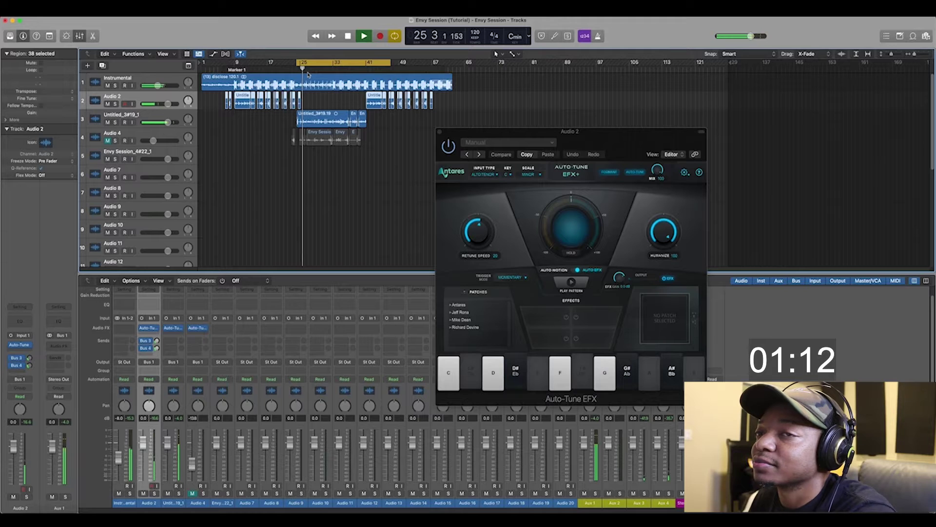
pyautogui.press('space')
# Solo the Untitled_3#19_1 vocal track and set its mixer output to Bus 1, which feeds Aux 1
pyautogui.moveTo(535, 138); pyautogui.dragTo(788, 276)
pyautogui.click(115, 122)
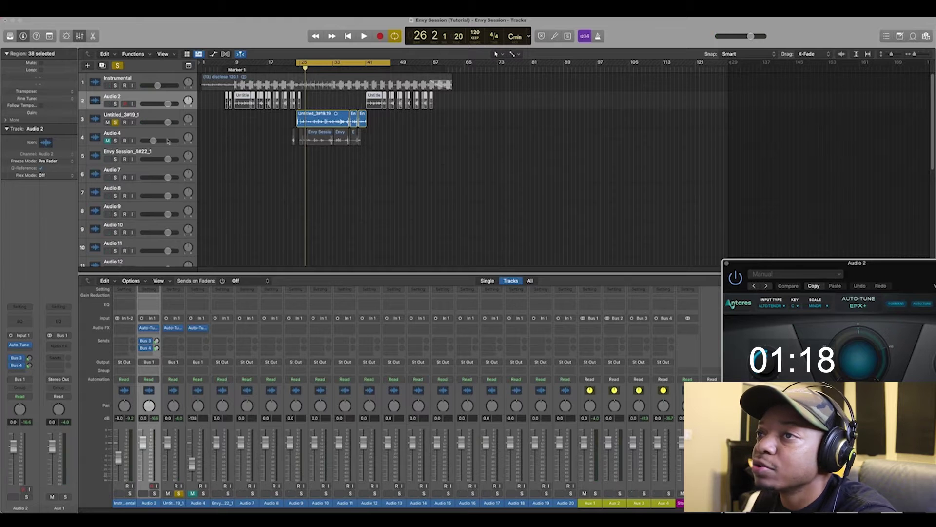
pyautogui.click(158, 117)
pyautogui.click(173, 362)
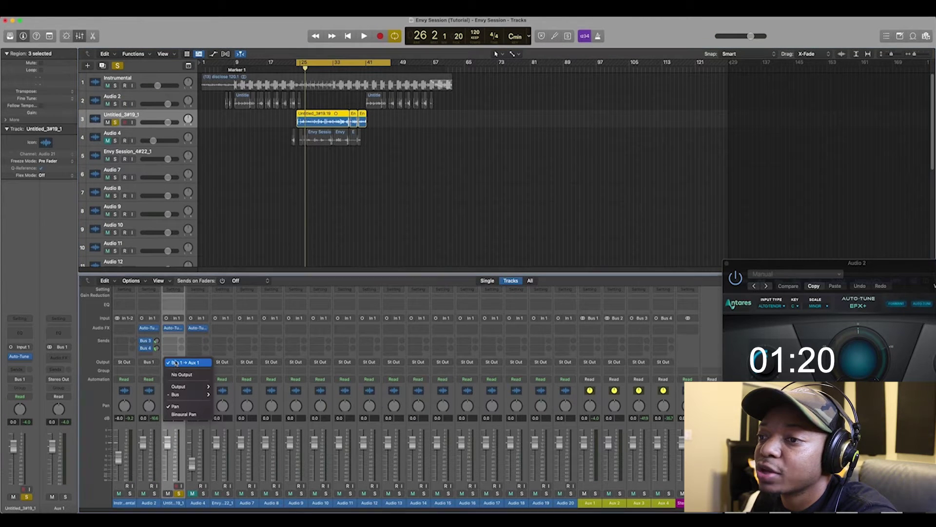
pyautogui.moveTo(183, 394)
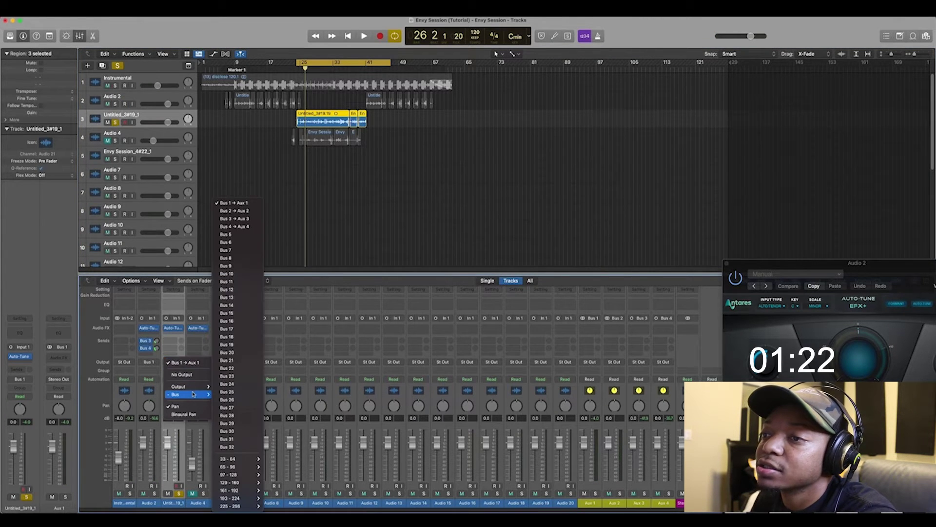
pyautogui.click(233, 202)
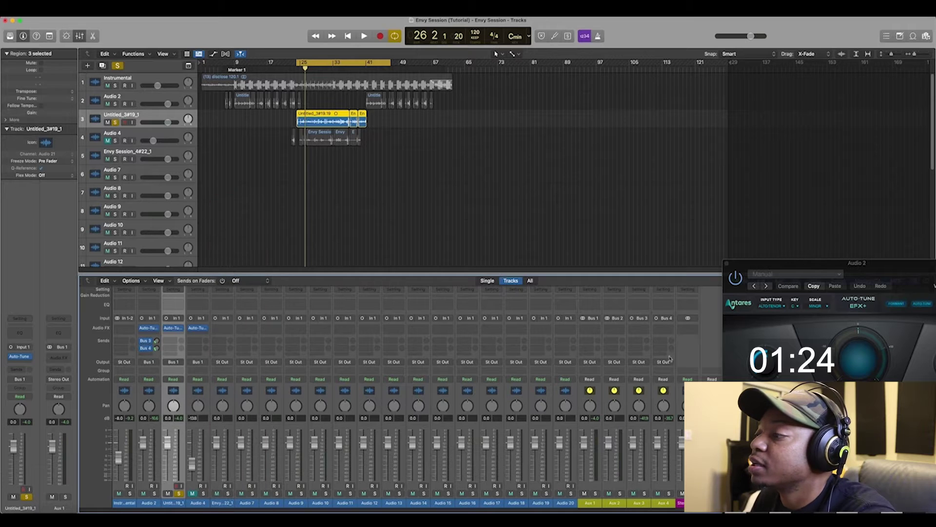
# Insert a Channel EQ on Aux 1 and play the soloed vocal through it
pyautogui.click(594, 330)
pyautogui.click(588, 324)
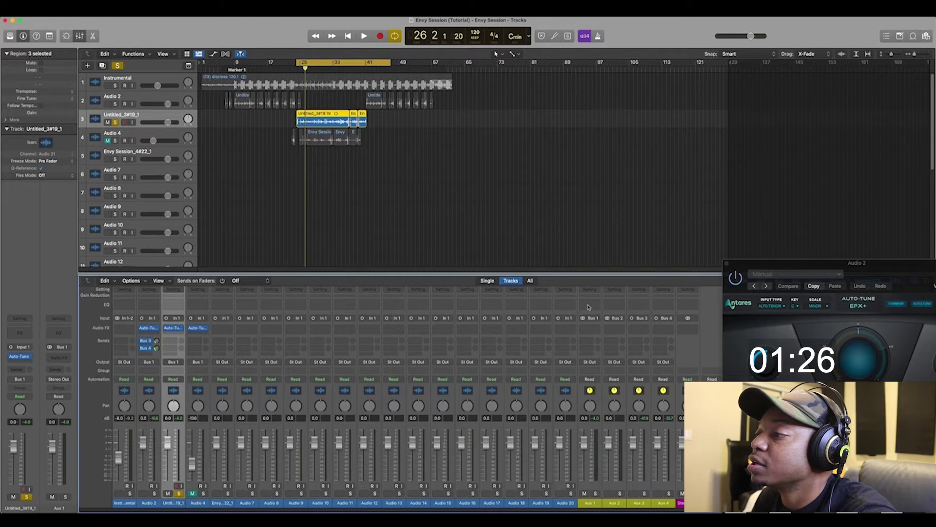
pyautogui.press('space')
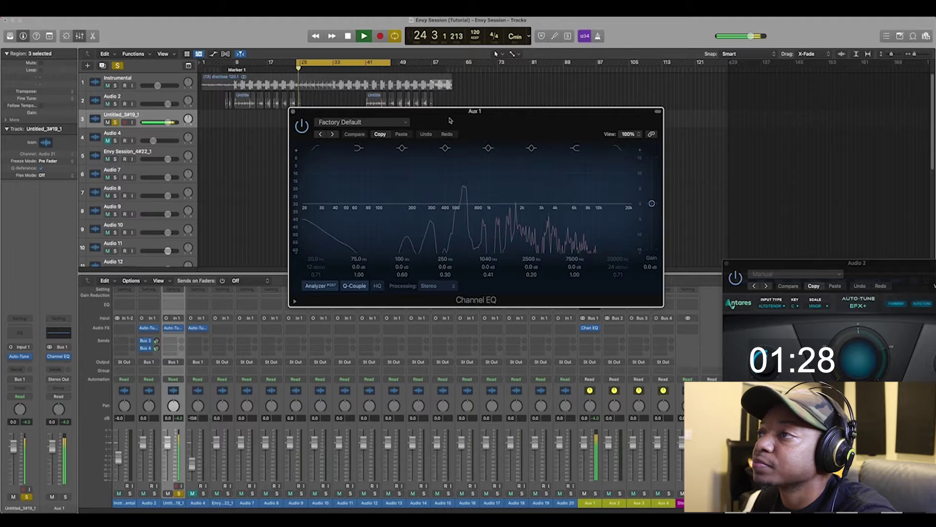
pyautogui.moveTo(457, 118); pyautogui.dragTo(540, 114)
# Enable the Channel EQ's low cut on Aux 1 and raise its cutoff to 244 Hz
pyautogui.click(401, 249)
pyautogui.moveTo(401, 249); pyautogui.dragTo(504, 211)
pyautogui.click(444, 265)
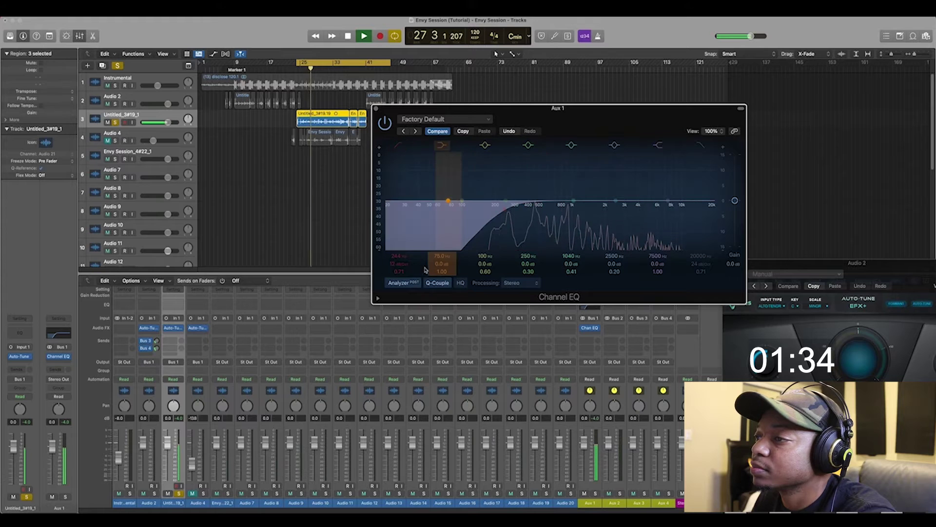
# Set the EQ gains to -1.1 dB at 100 Hz, -1.2 dB at 250 Hz, -1.1 dB at 1040 Hz, +0.6 dB at 2500 Hz and +2.5 dB at 7500 Hz
pyautogui.moveTo(461, 200); pyautogui.dragTo(505, 204)
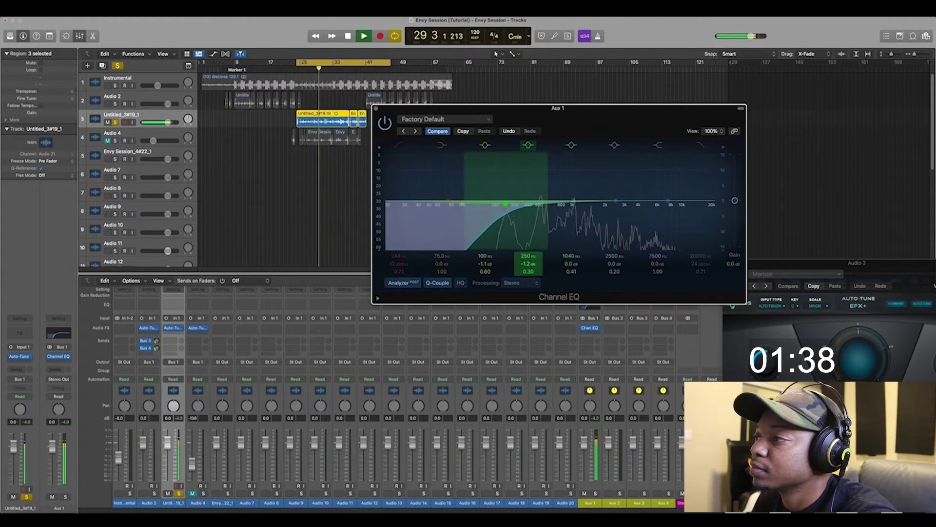
pyautogui.click(573, 200)
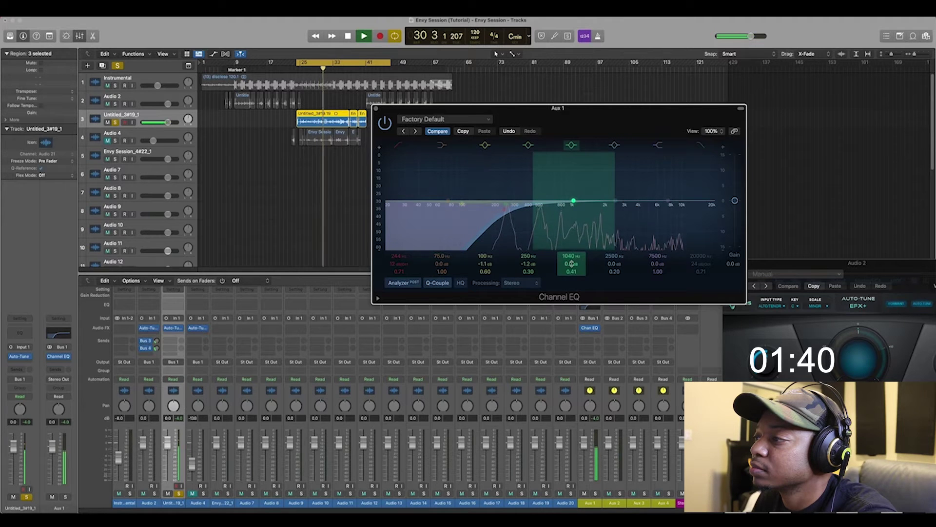
pyautogui.moveTo(572, 263); pyautogui.dragTo(616, 267)
pyautogui.click(614, 263)
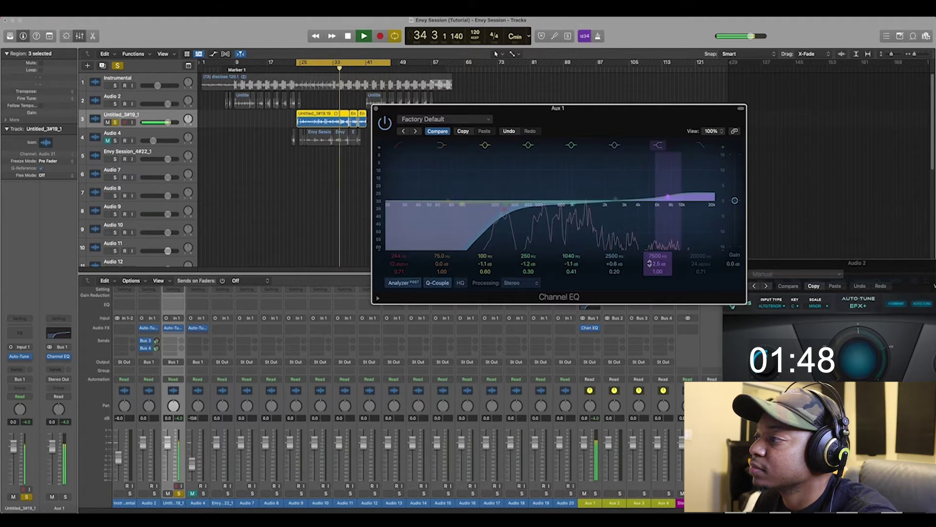
# Refine the EQ to -1.5 dB at 250 Hz, -1.3 dB at 1040 Hz, +1.1 dB at 2500 Hz and +2.4 dB at 7500 Hz, and close it
pyautogui.click(557, 267)
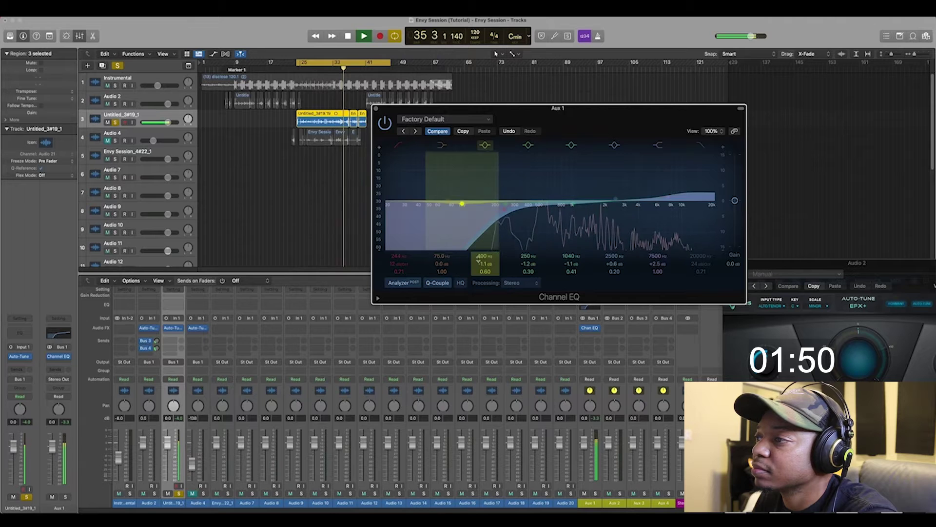
pyautogui.moveTo(571, 263); pyautogui.dragTo(658, 261)
pyautogui.press('space')
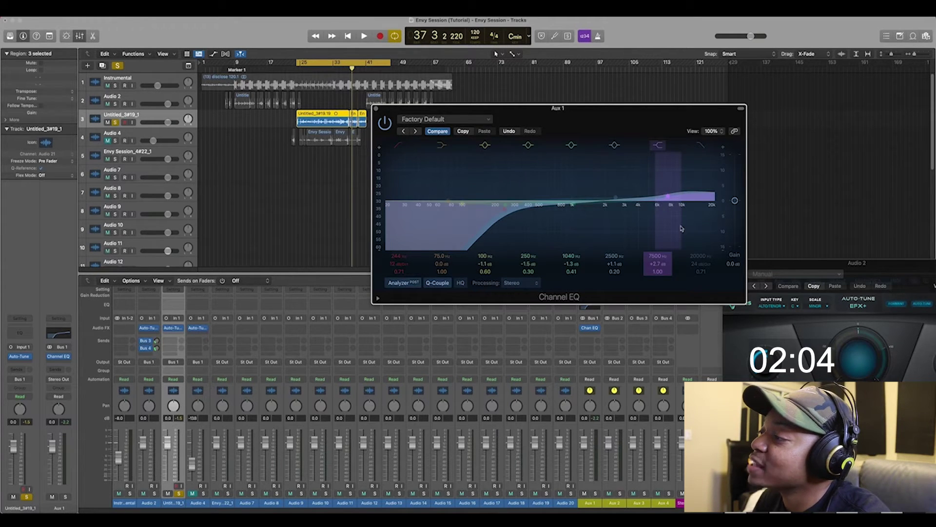
pyautogui.moveTo(658, 268); pyautogui.dragTo(658, 263)
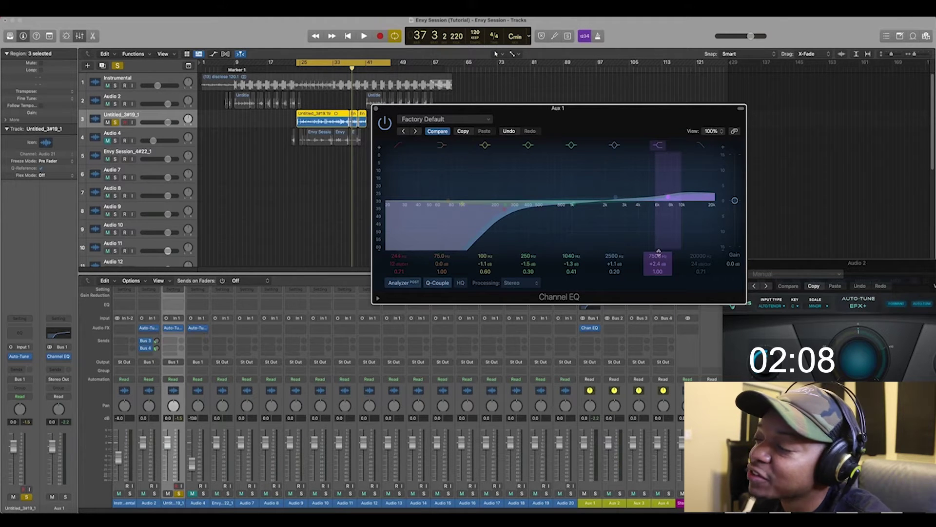
pyautogui.click(375, 108)
# Insert a Compressor from the Dynamics category on Aux 1 after the Channel EQ and reposition its window
pyautogui.click(592, 335)
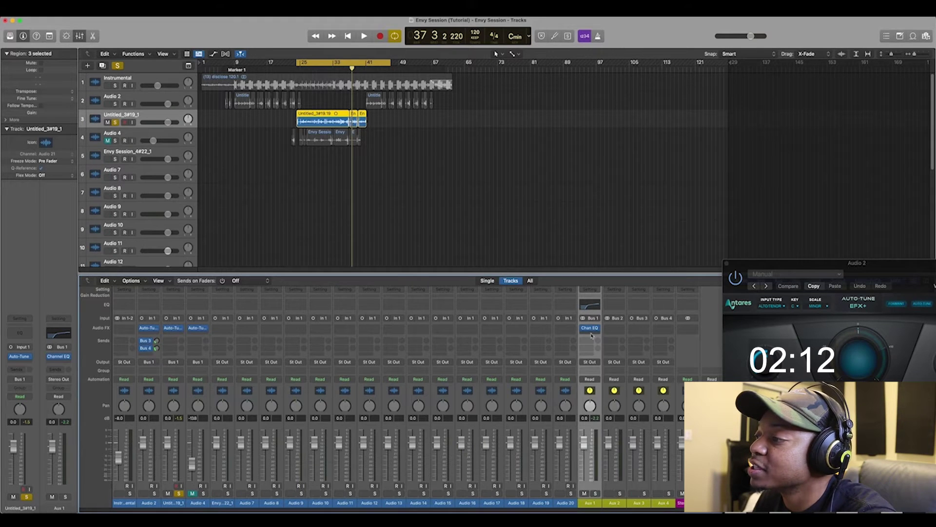
pyautogui.click(591, 335)
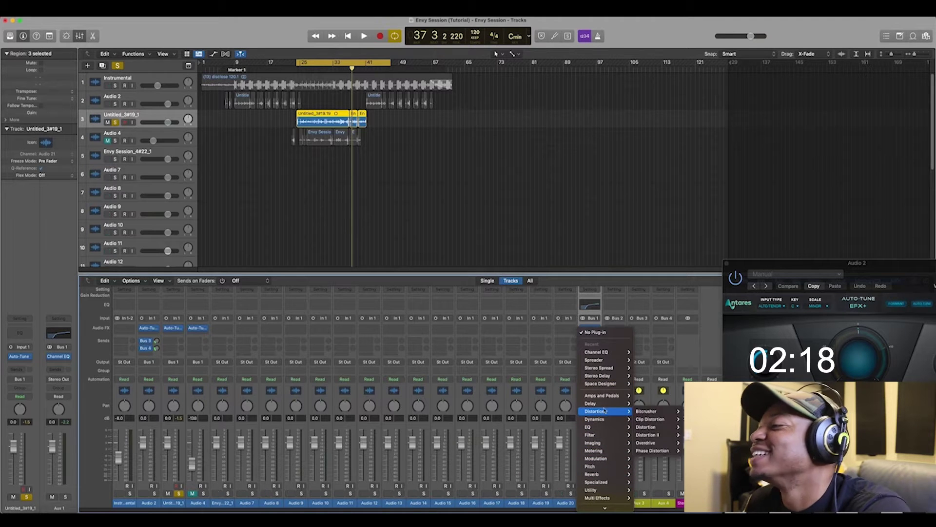
pyautogui.moveTo(604, 419)
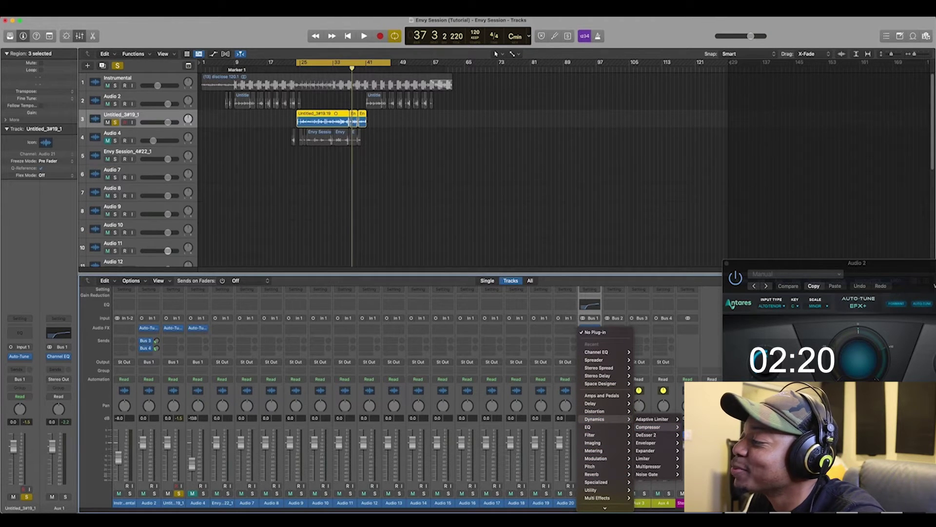
pyautogui.click(648, 426)
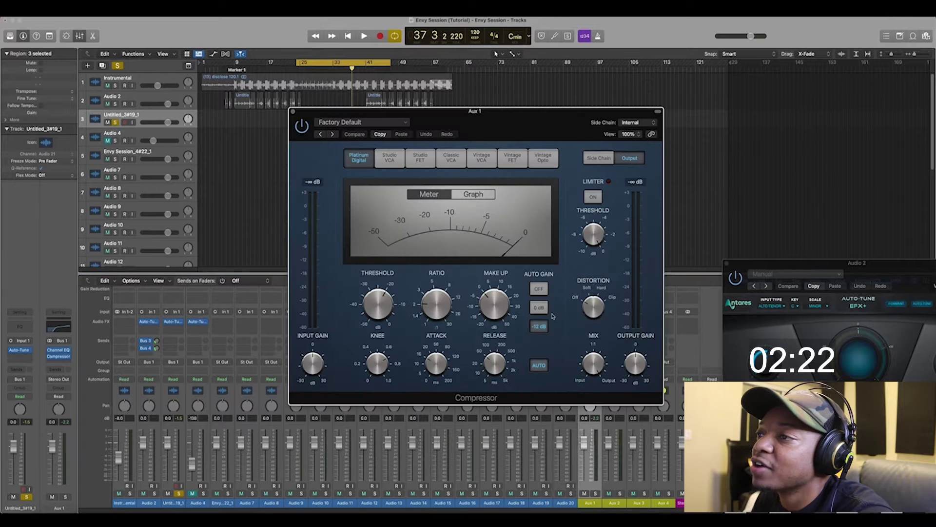
pyautogui.moveTo(438, 115); pyautogui.dragTo(504, 110)
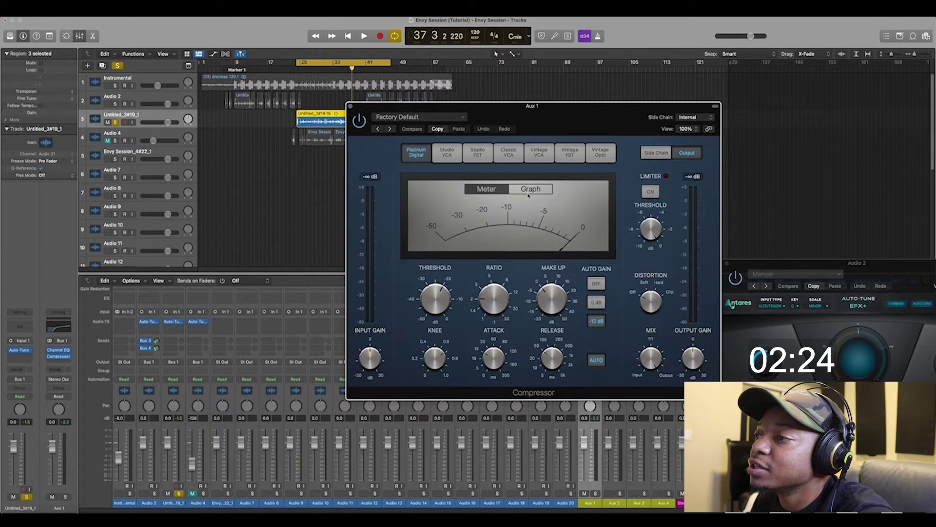
pyautogui.moveTo(552, 129); pyautogui.dragTo(580, 119)
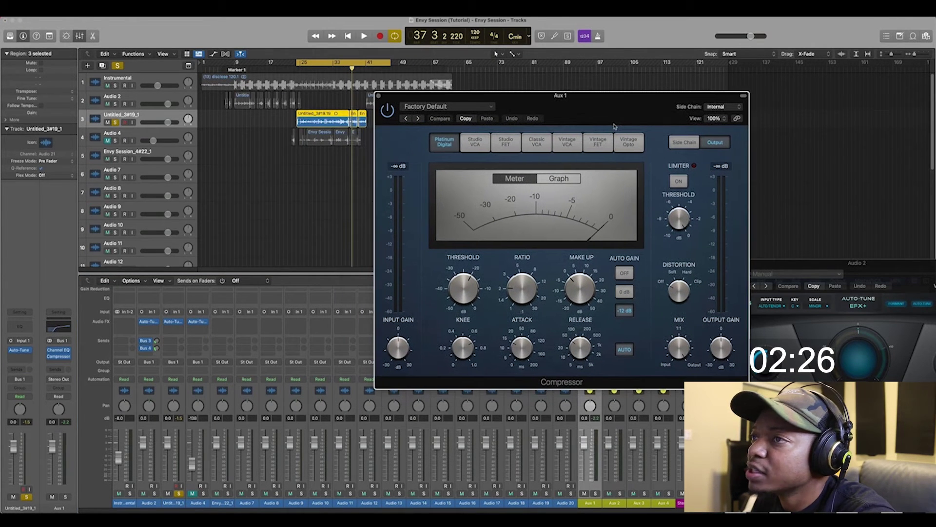
# Play the soloed vocal briefly and turn off the Compressor's Auto Gain on Aux 1
pyautogui.press('space')
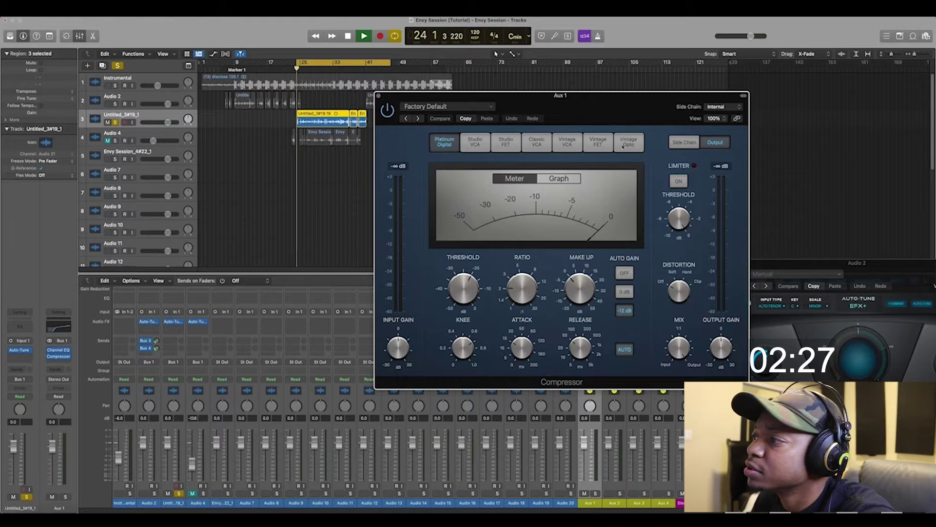
pyautogui.press('space')
pyautogui.click(623, 271)
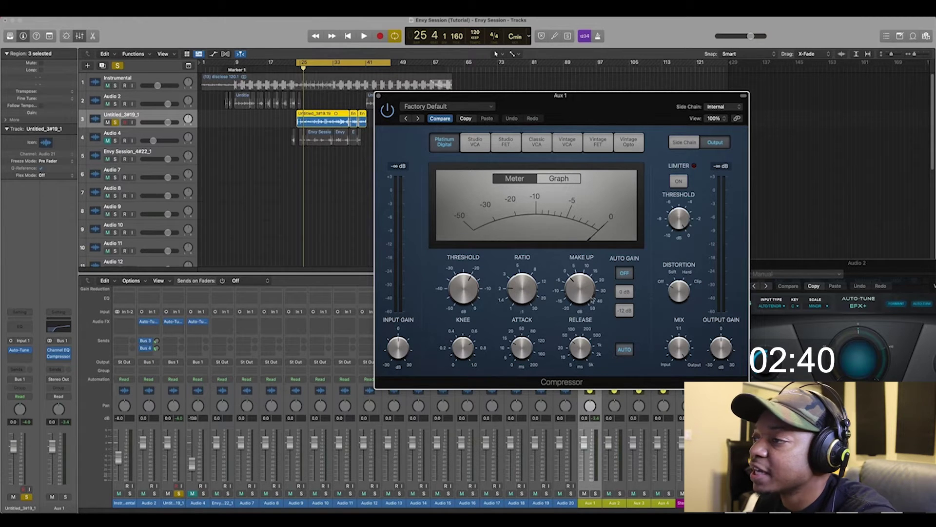
# Lower the Compressor's threshold to -31 dB and raise its ratio while the soloed vocal plays
pyautogui.moveTo(487, 286)
pyautogui.press('space')
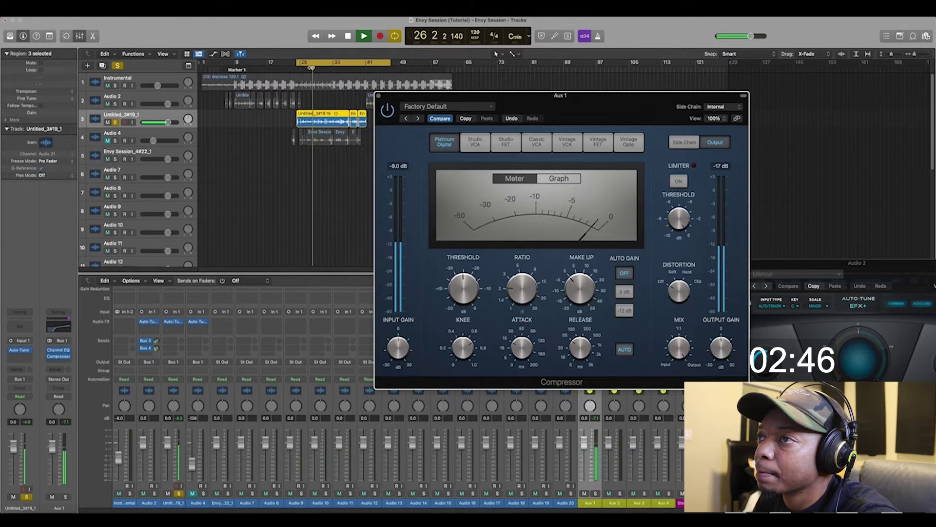
pyautogui.moveTo(460, 288)
pyautogui.moveTo(460, 287)
pyautogui.mouseDown()
pyautogui.moveTo(462, 306)
pyautogui.moveTo(469, 293)
pyautogui.mouseUp()
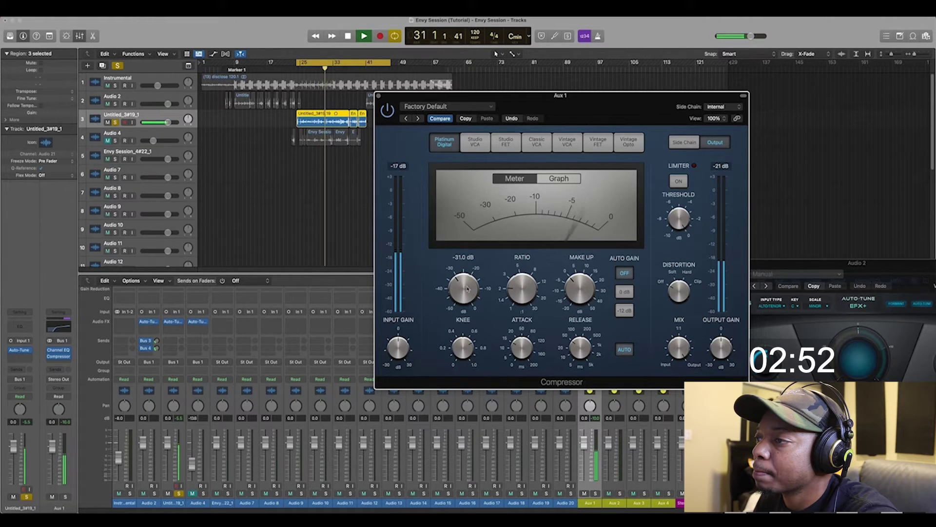
pyautogui.moveTo(532, 288)
pyautogui.moveTo(532, 288); pyautogui.dragTo(470, 196)
pyautogui.press('space')
pyautogui.moveTo(432, 102); pyautogui.dragTo(447, 101)
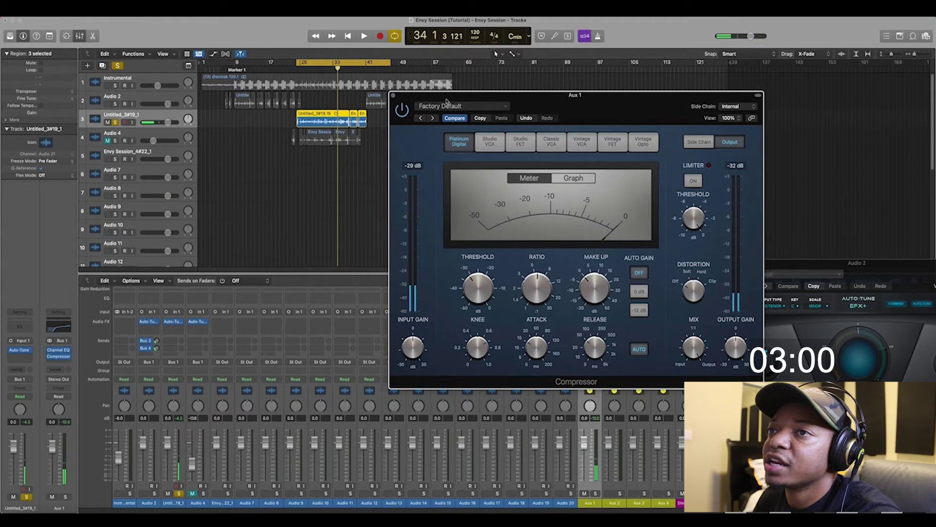
# Solo the Instrumental track alongside the vocal and raise its volume to -3.1 dB
pyautogui.click(115, 86)
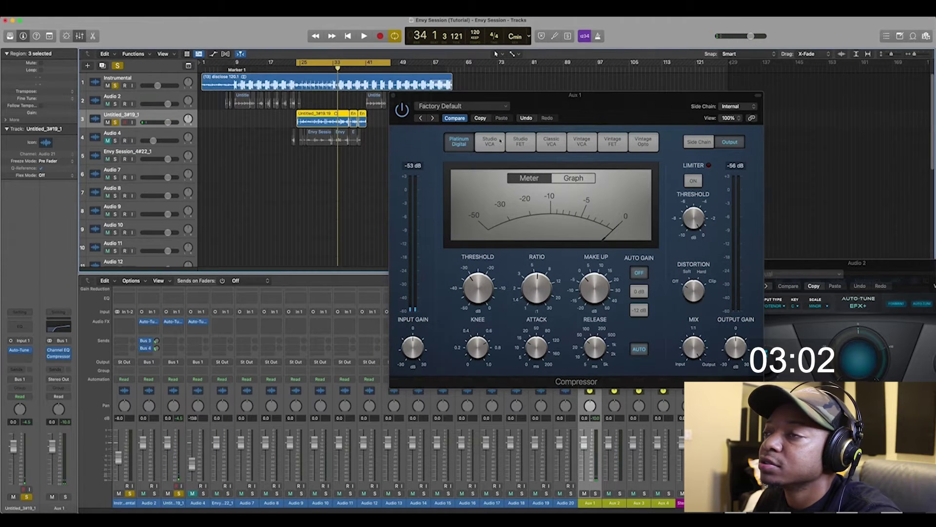
pyautogui.press('space')
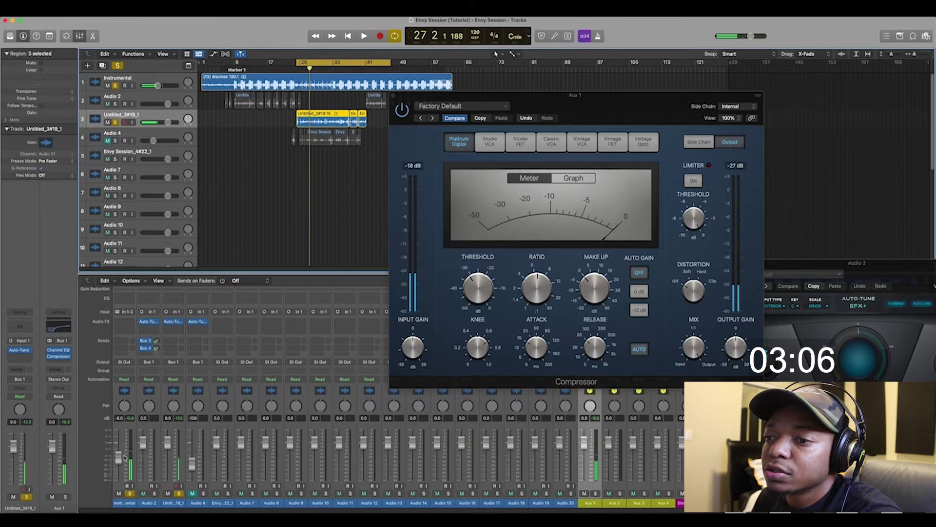
pyautogui.press('space')
pyautogui.moveTo(118, 454)
pyautogui.mouseDown()
pyautogui.moveTo(117, 429)
pyautogui.moveTo(118, 448)
pyautogui.mouseUp()
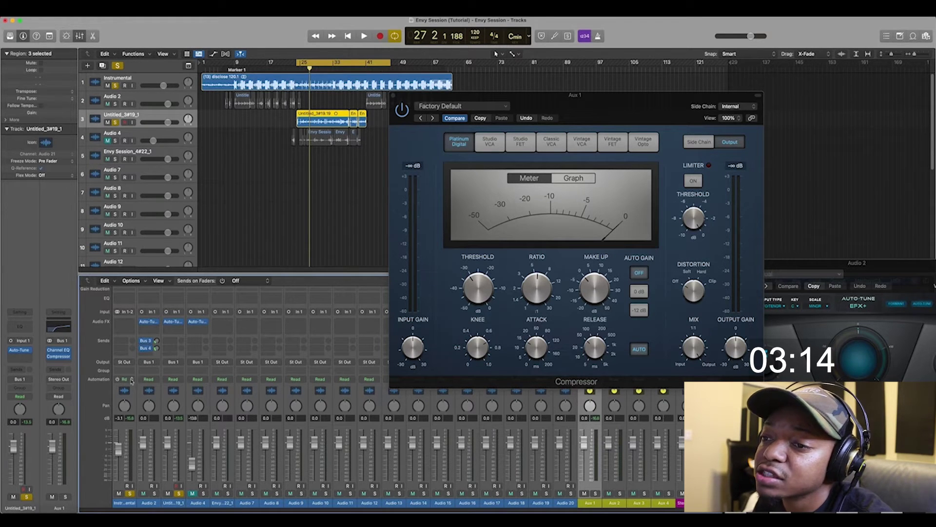
pyautogui.click(132, 399)
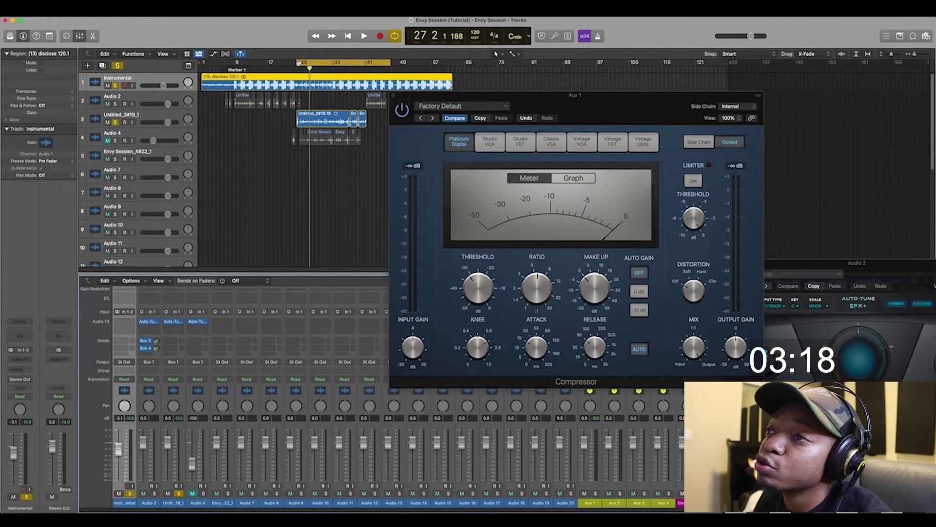
# Extend the cycle range's start to about bar 22 and play with the Instrumental volume raised to -0.9 dB
pyautogui.moveTo(297, 62)
pyautogui.mouseDown()
pyautogui.moveTo(239, 62)
pyautogui.moveTo(288, 62)
pyautogui.mouseUp()
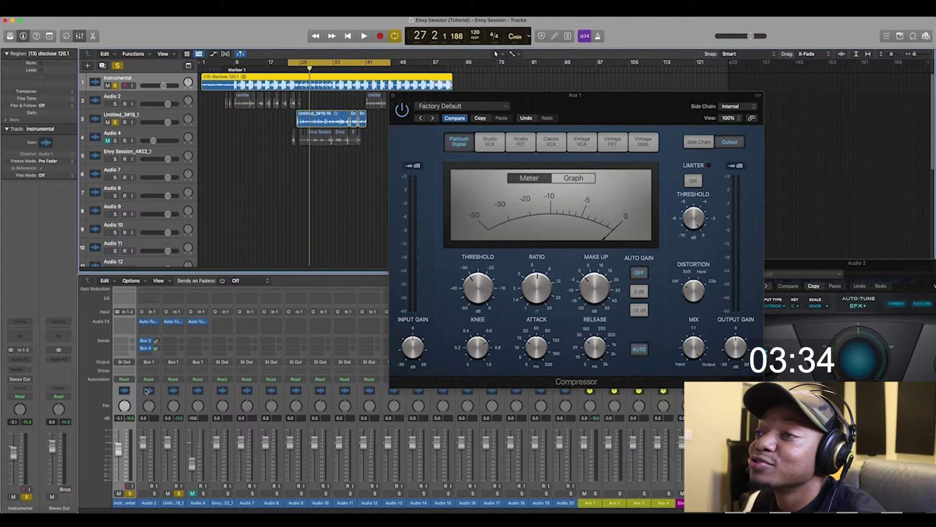
pyautogui.moveTo(118, 449); pyautogui.dragTo(118, 444)
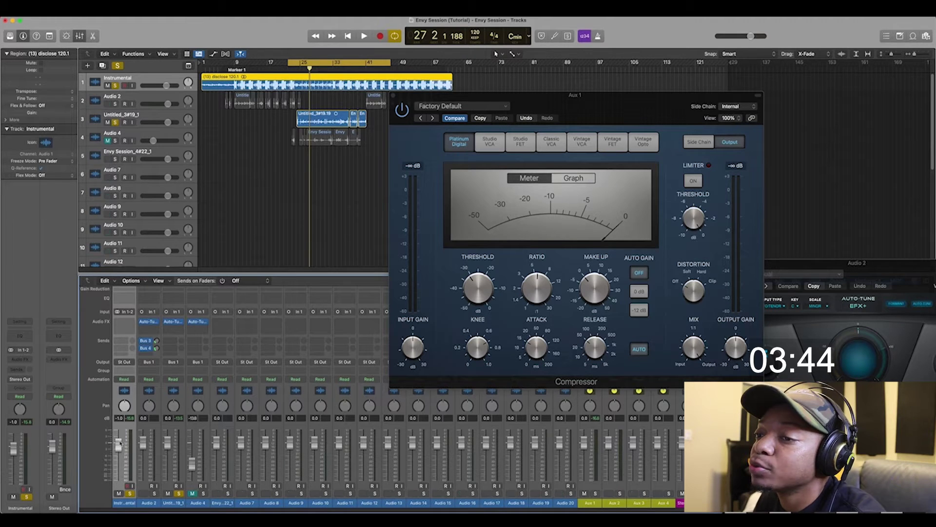
pyautogui.press('space')
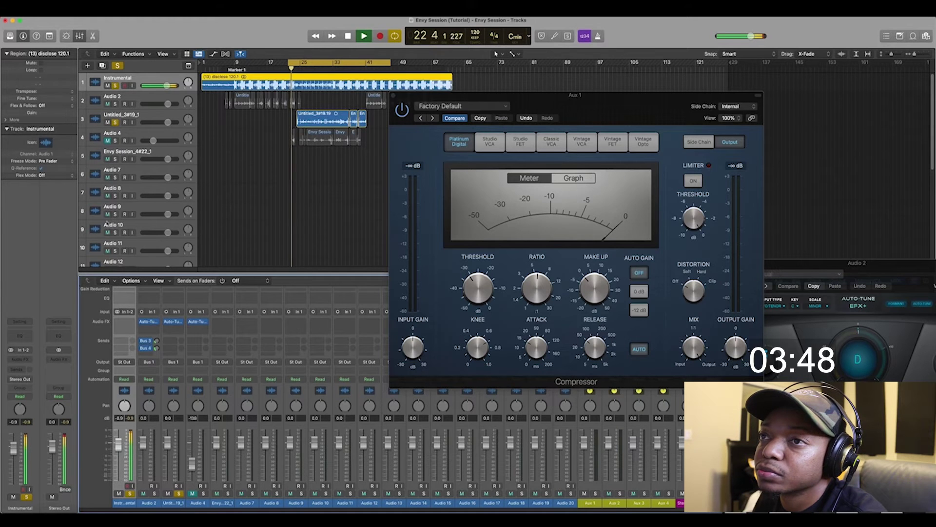
# Unsolo the vocal track Untitled_3#19_1 and lower the Instrumental volume to -7.2 dB during playback
pyautogui.click(118, 450)
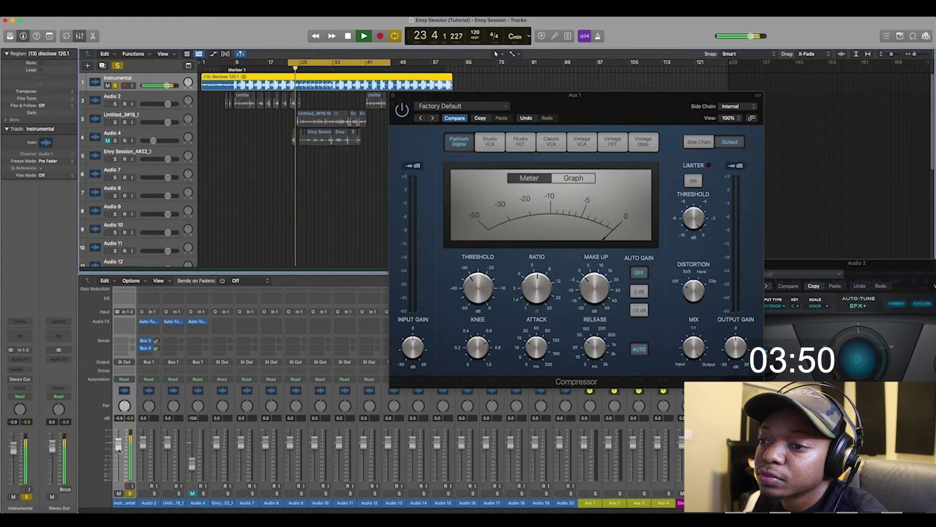
pyautogui.moveTo(118, 450); pyautogui.dragTo(119, 455)
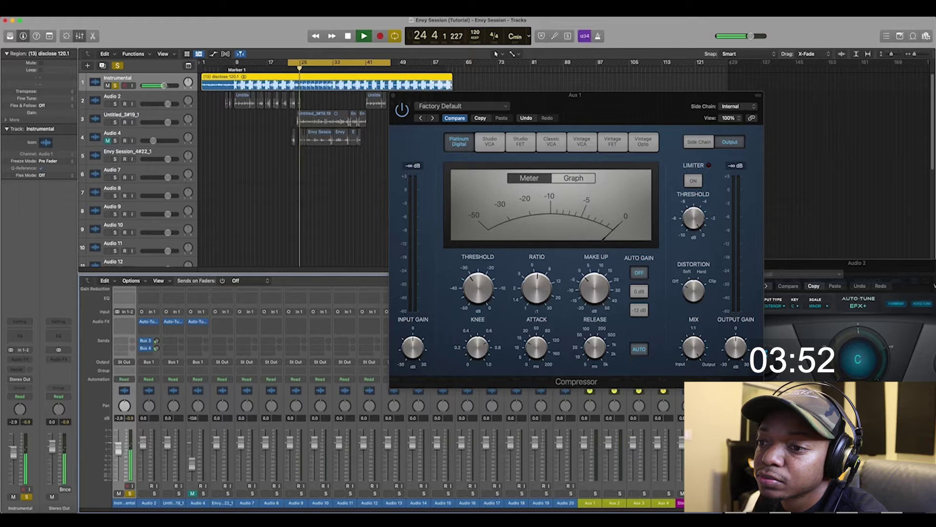
pyautogui.click(333, 68)
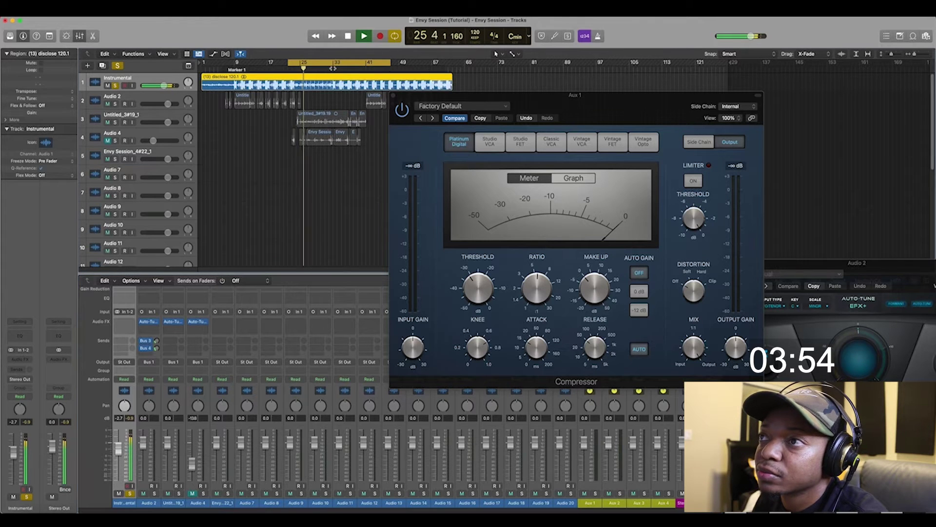
pyautogui.moveTo(118, 447); pyautogui.dragTo(118, 455)
pyautogui.press('space')
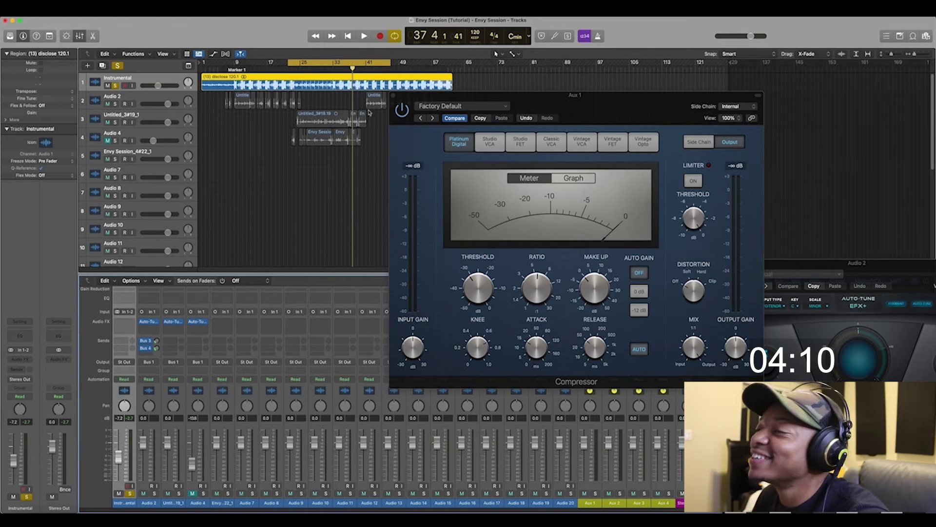
# Close the Compressor and solo the vocal track Untitled_3#19_1 again alongside the Instrumental
pyautogui.press('space')
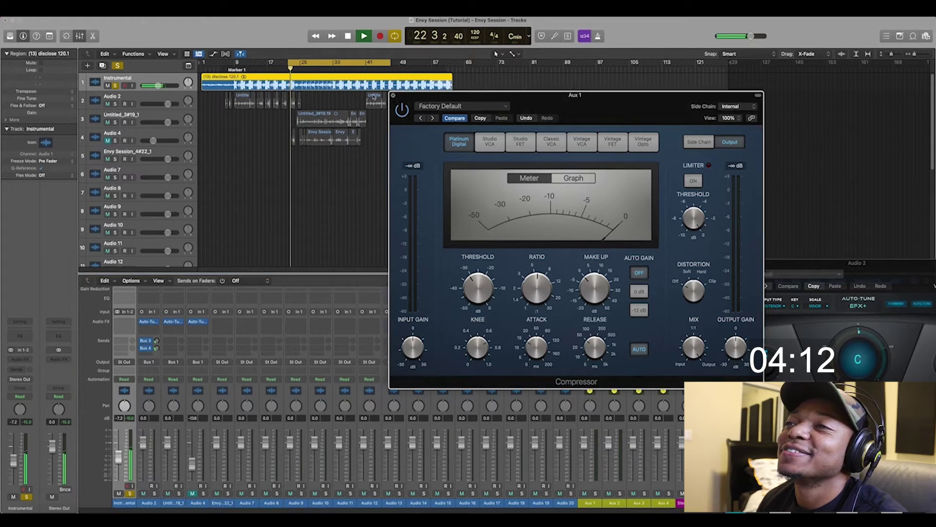
pyautogui.click(394, 96)
pyautogui.press('space')
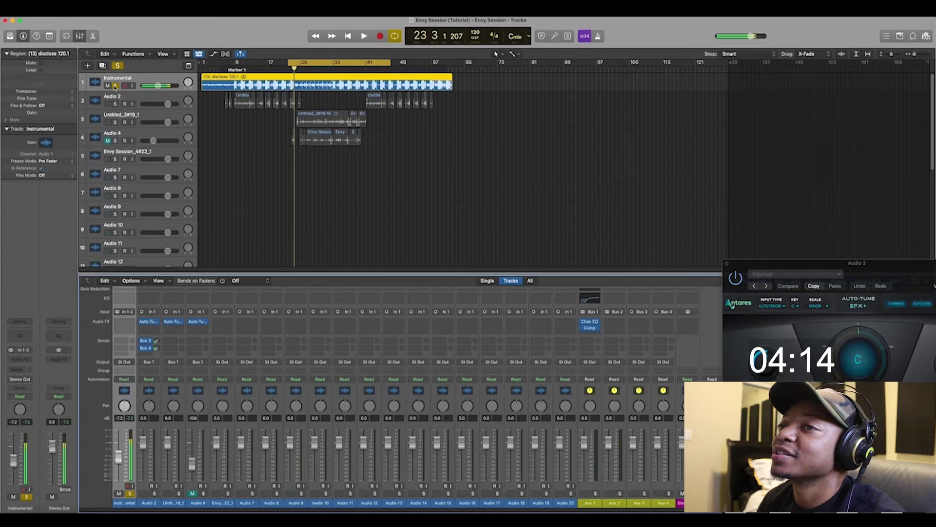
pyautogui.click(115, 122)
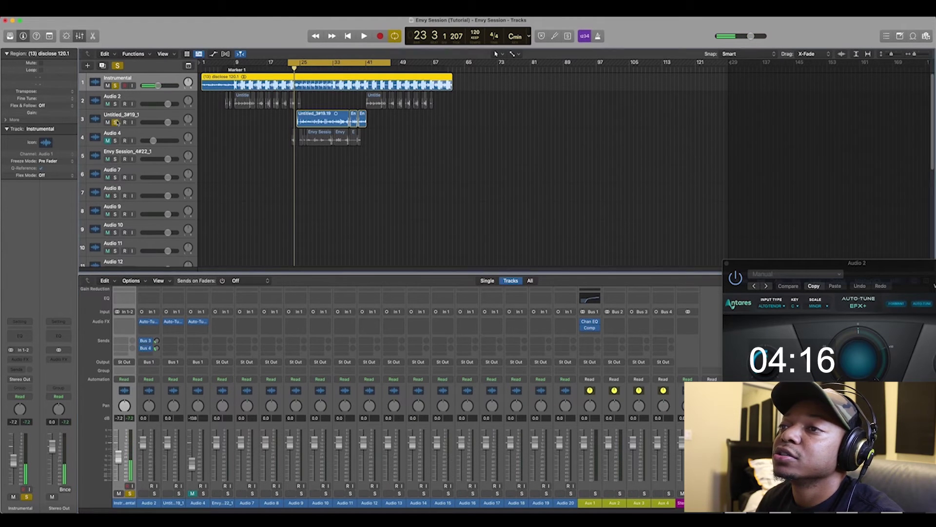
# Reopen the Aux 1 Compressor, set its make-up gain to 8 dB and its threshold to -33 dB, and close it
pyautogui.click(590, 328)
pyautogui.click(591, 330)
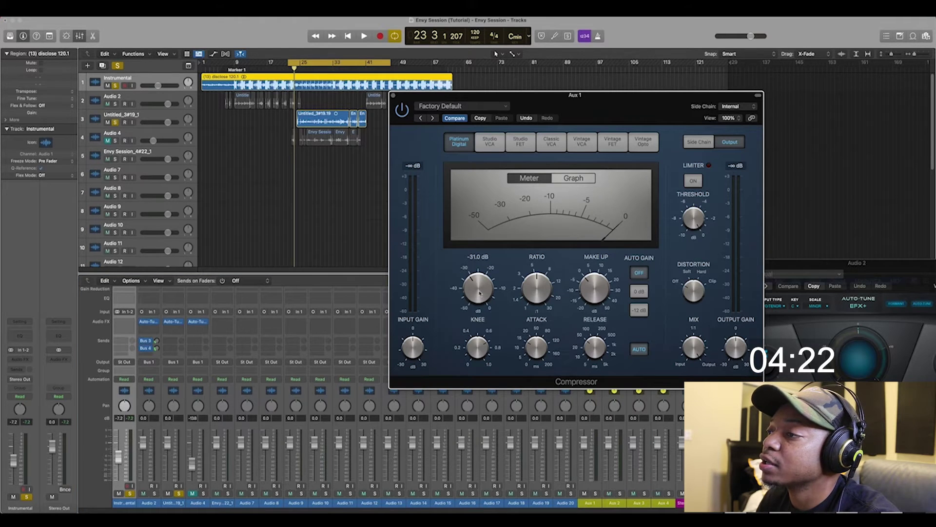
pyautogui.moveTo(608, 290)
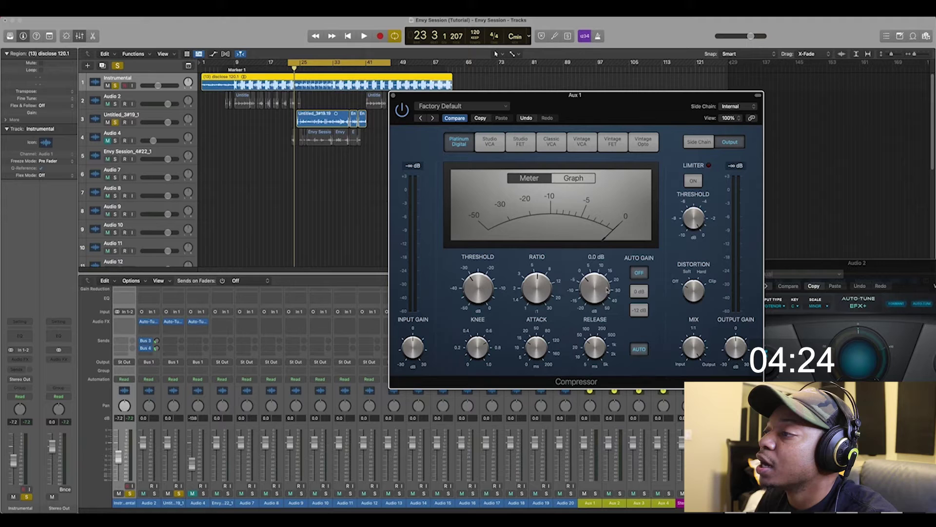
pyautogui.scroll(1, 604, 288)
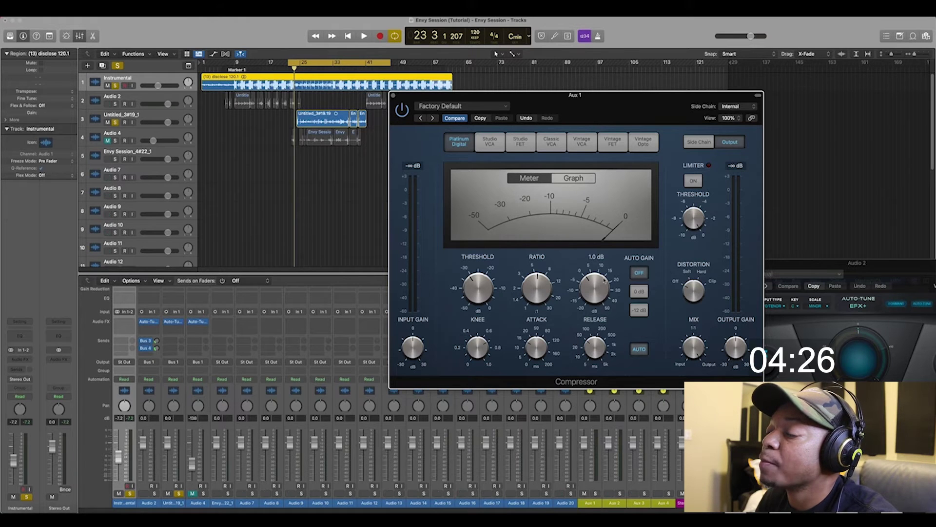
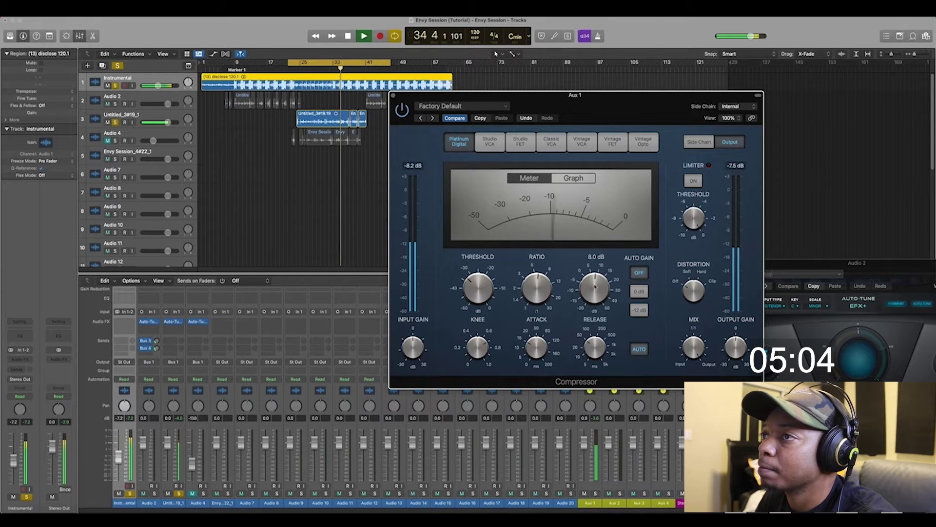
pyautogui.moveTo(595, 286); pyautogui.dragTo(594, 285)
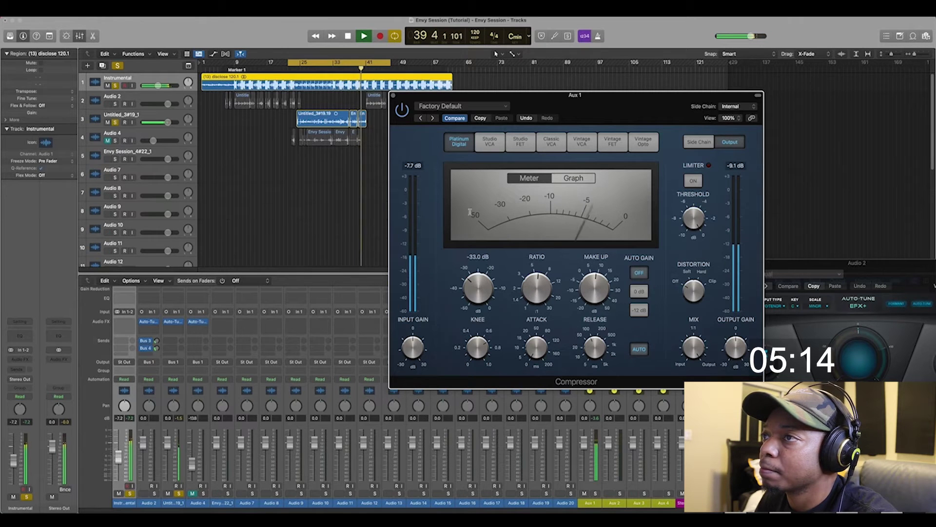
pyautogui.press('space')
pyautogui.click(393, 95)
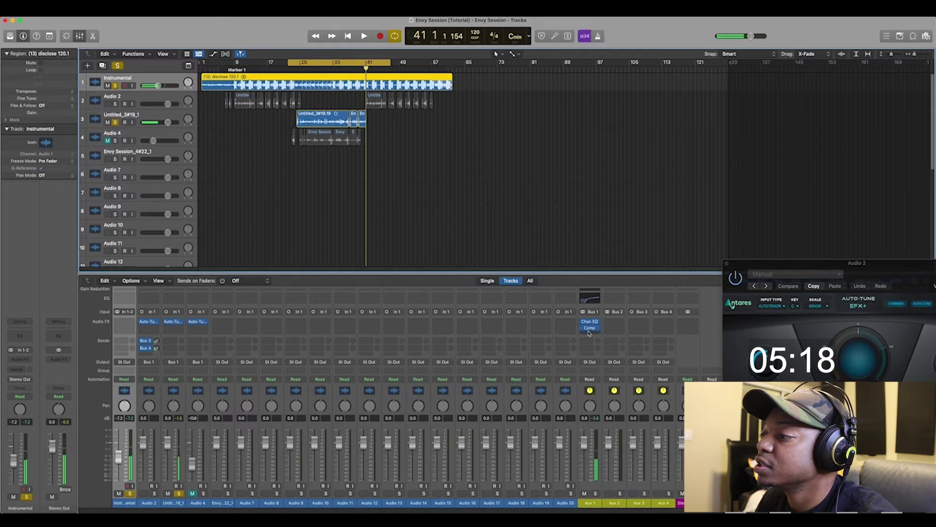
# Insert DeEsser 2 from the Dynamics category on Aux 1 after the Compressor and move its window clear of the tracks
pyautogui.click(592, 336)
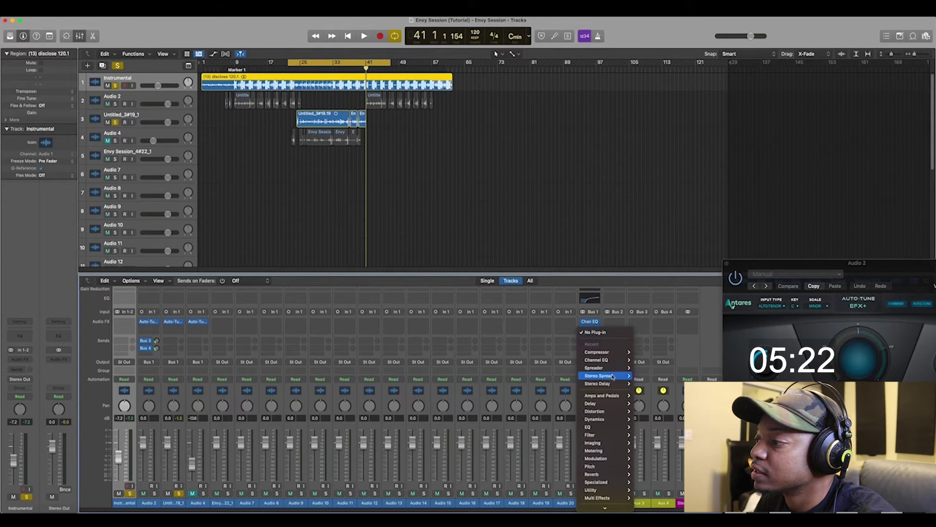
pyautogui.moveTo(616, 509)
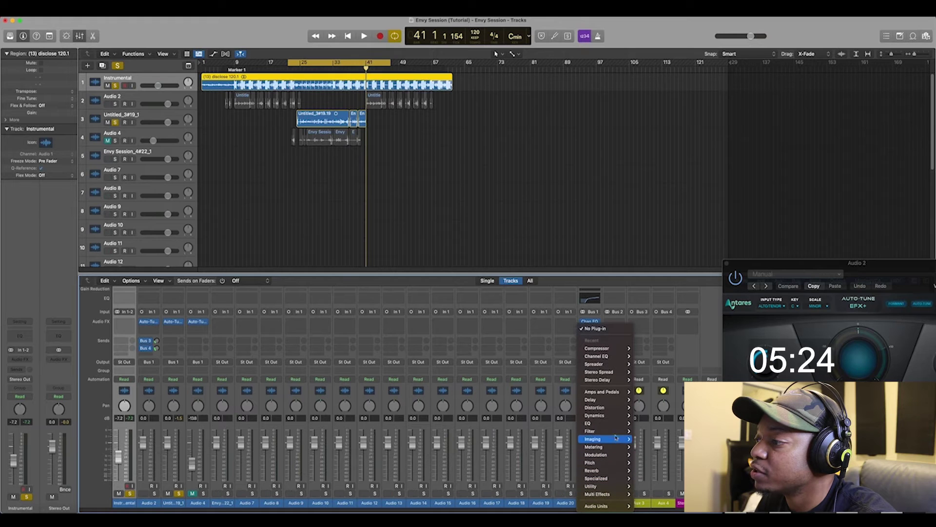
pyautogui.moveTo(612, 415)
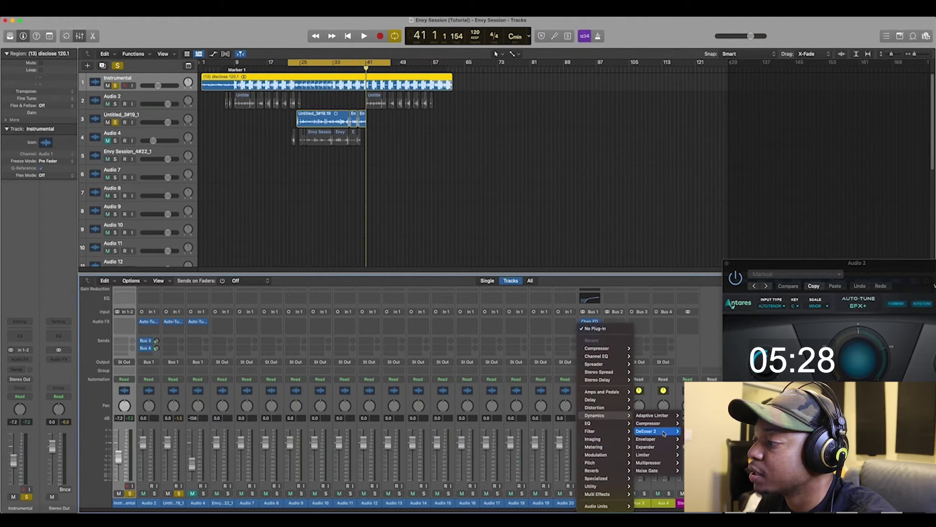
pyautogui.click(688, 432)
pyautogui.moveTo(409, 116); pyautogui.dragTo(610, 132)
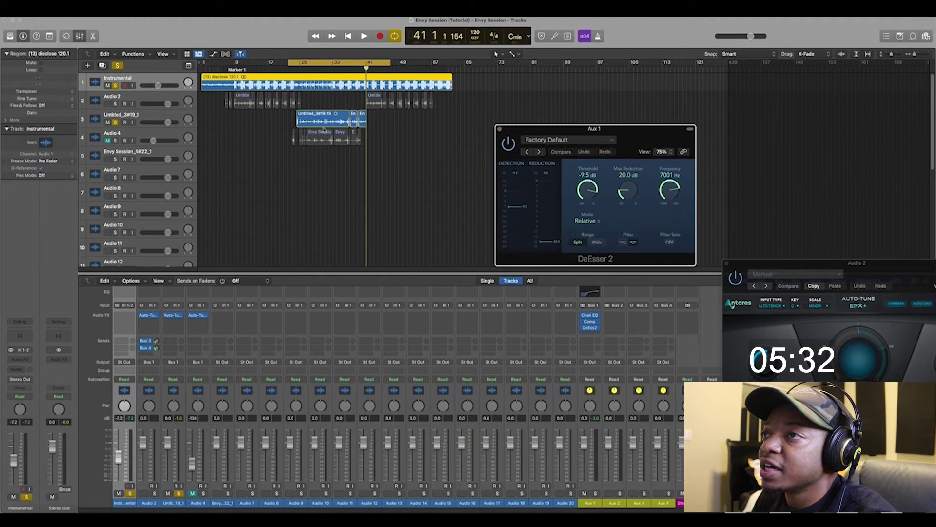
# Play the vocal section and set DeEsser 2's threshold to -11.6 dB and its max reduction to 10.2 dB
pyautogui.press('space')
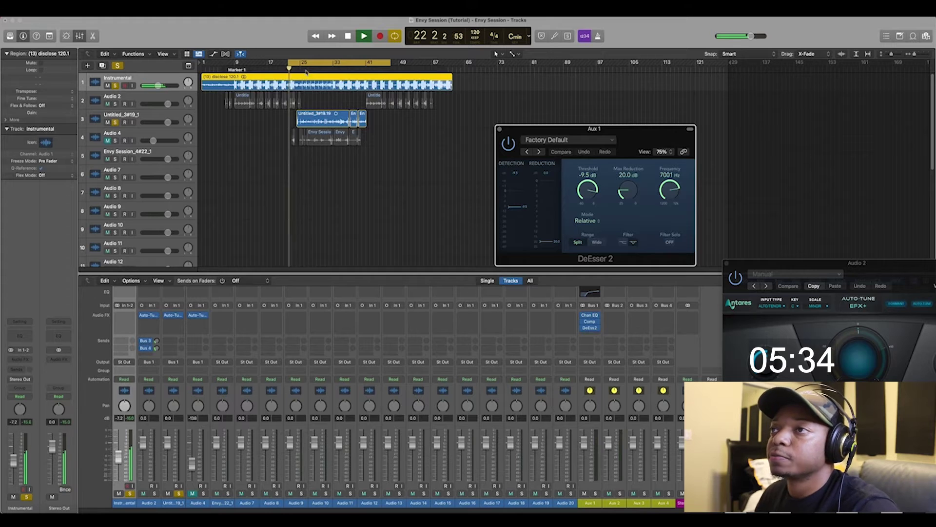
pyautogui.click(305, 69)
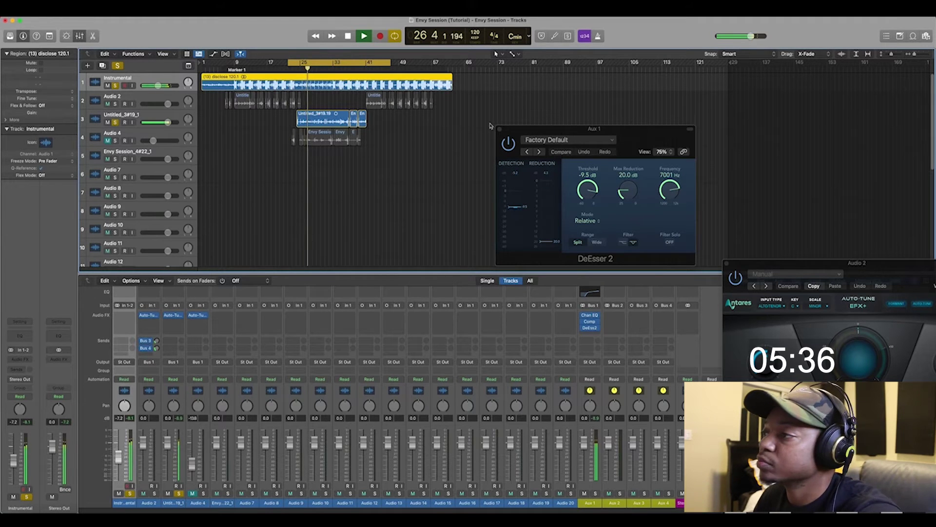
pyautogui.moveTo(546, 240); pyautogui.dragTo(545, 233)
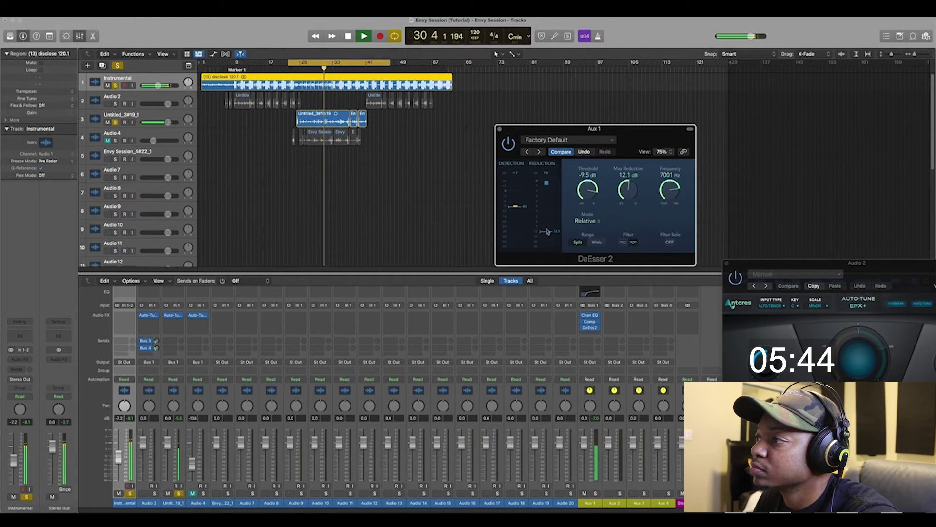
pyautogui.moveTo(588, 191); pyautogui.dragTo(589, 195)
pyautogui.moveTo(554, 232); pyautogui.dragTo(556, 228)
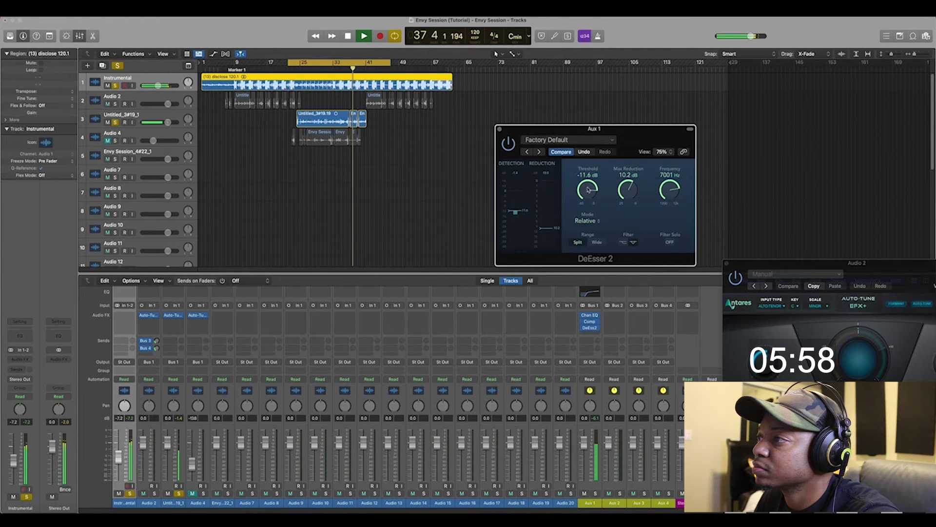
# Refine DeEsser 2 to a -12.5 dB threshold, Wide range and 10 dB max reduction
pyautogui.moveTo(588, 188); pyautogui.dragTo(588, 192)
pyautogui.click(597, 241)
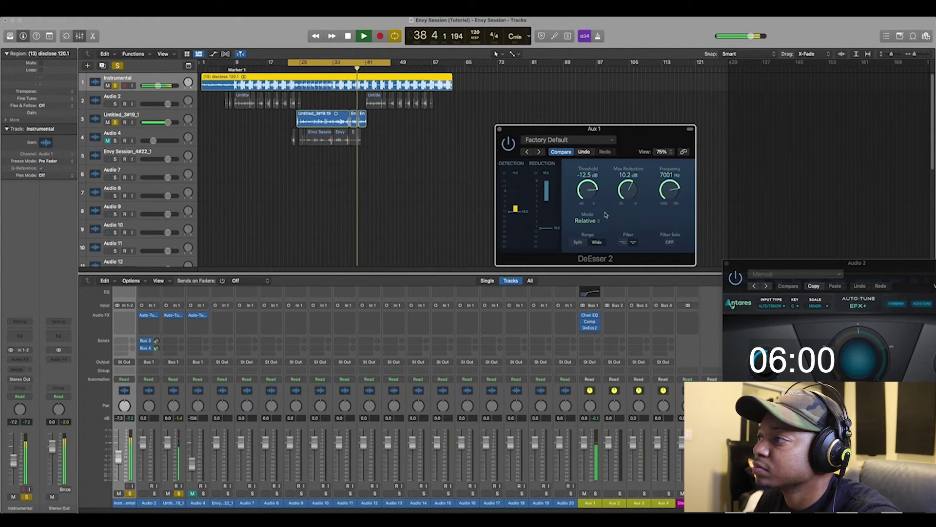
pyautogui.moveTo(625, 191); pyautogui.dragTo(585, 192)
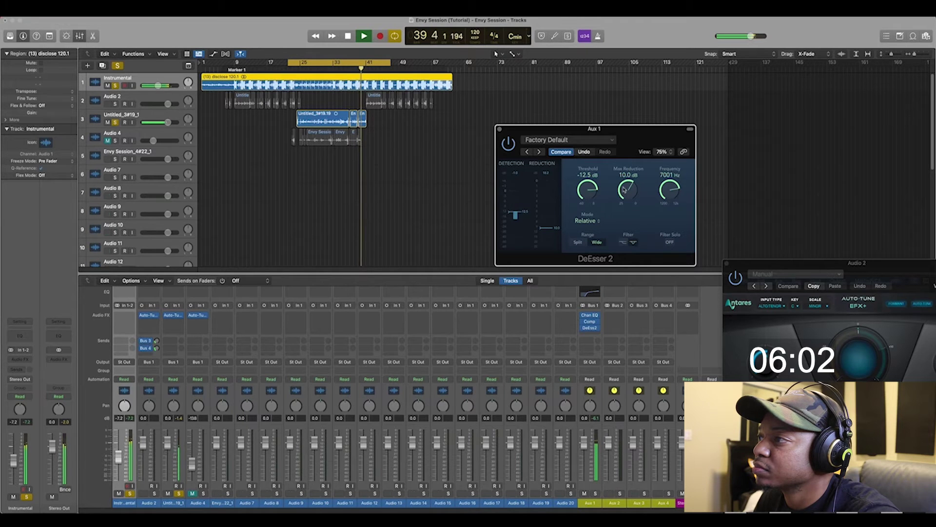
# Set DeEsser 2's threshold to -11.3 dB, stop playback and close the plug-in window
pyautogui.moveTo(586, 192); pyautogui.dragTo(588, 190)
pyautogui.press('space')
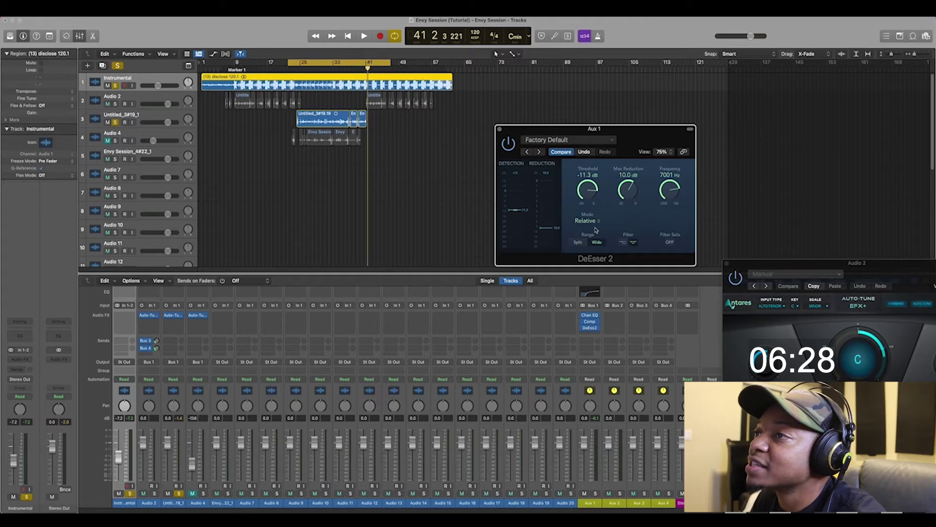
pyautogui.click(499, 129)
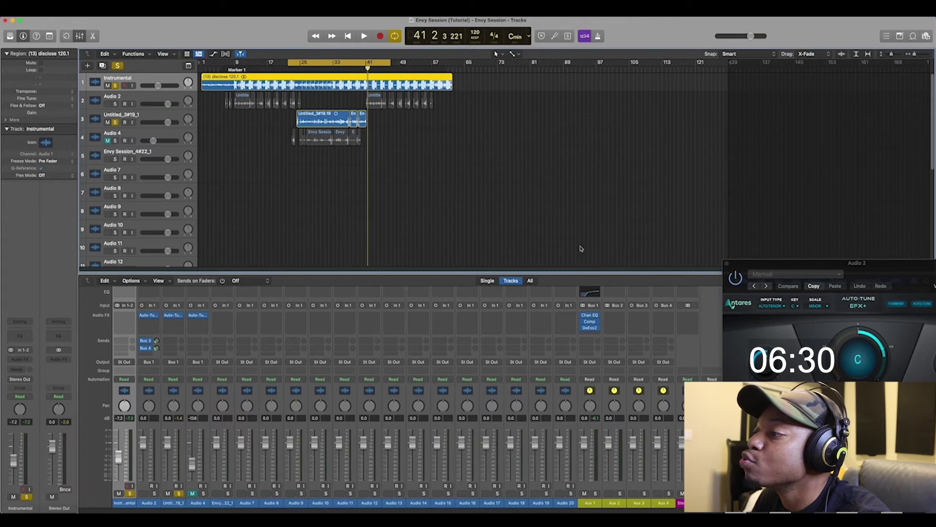
pyautogui.click(592, 334)
pyautogui.moveTo(602, 444)
pyautogui.moveTo(596, 377)
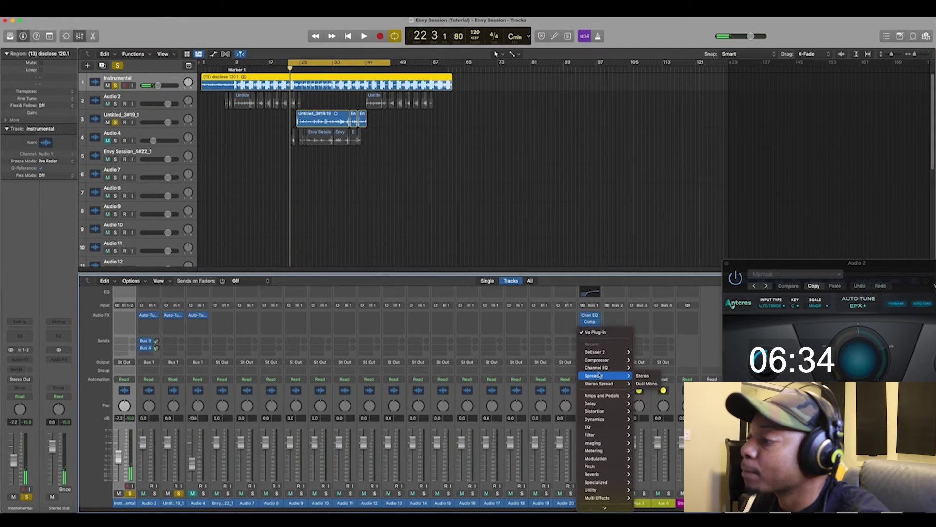
pyautogui.click(611, 308)
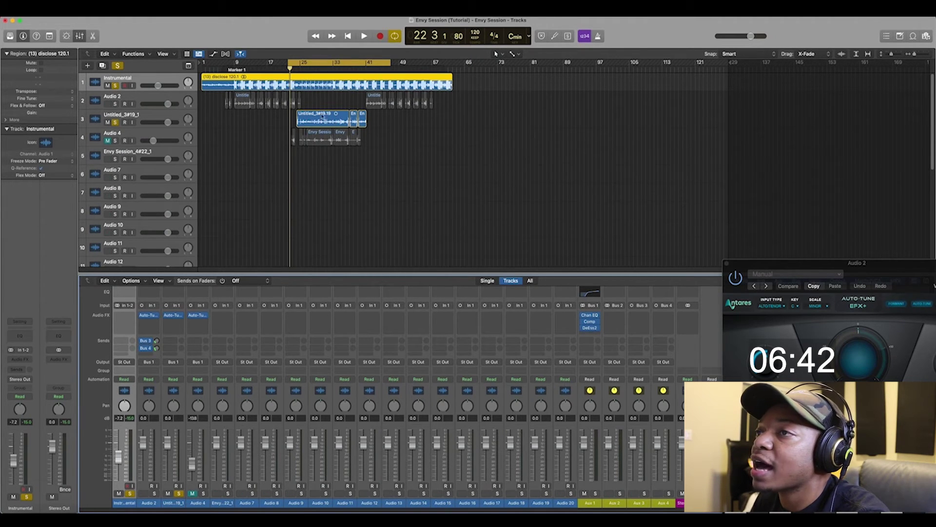
pyautogui.press('space')
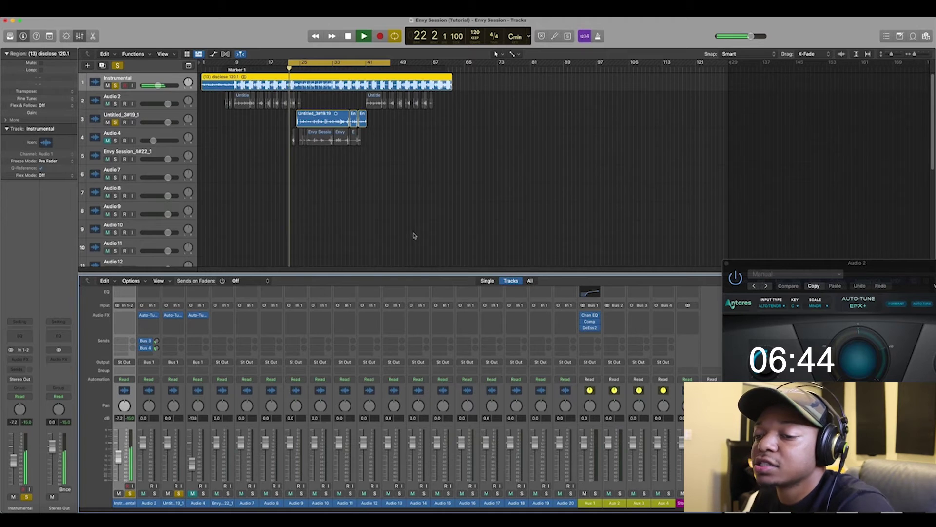
pyautogui.press('space')
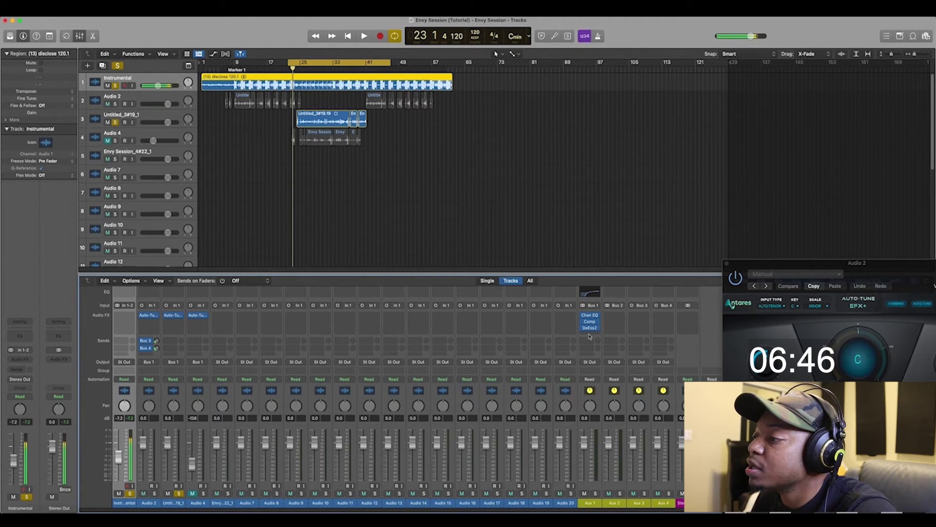
# Insert a stereo Phat FX from the Multi Effects category on Aux 1 after DeEsser 2 and move its window clear of the vocal regions
pyautogui.click(589, 335)
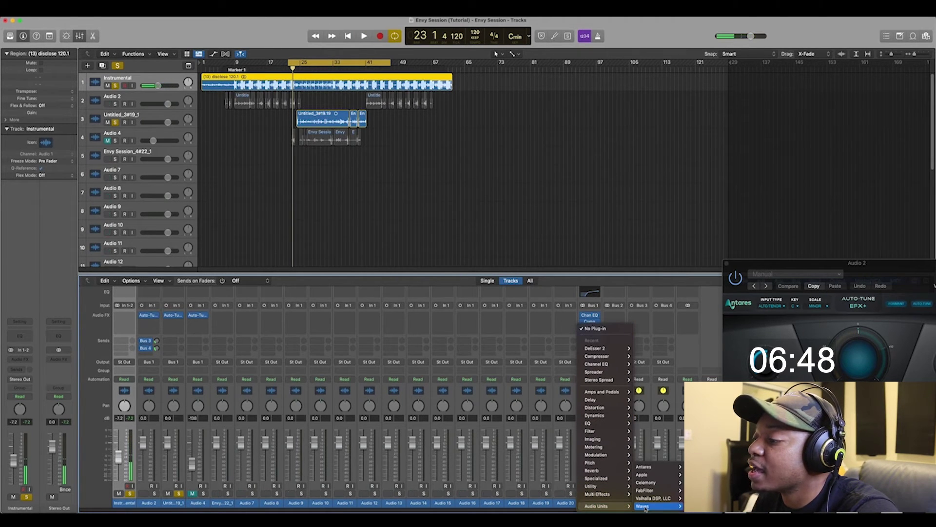
pyautogui.moveTo(611, 496)
pyautogui.moveTo(651, 496)
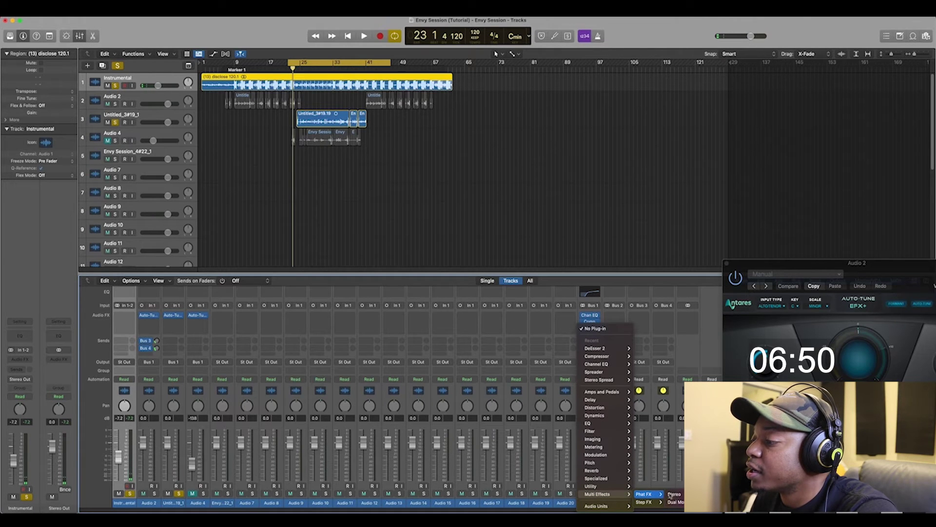
pyautogui.click(671, 495)
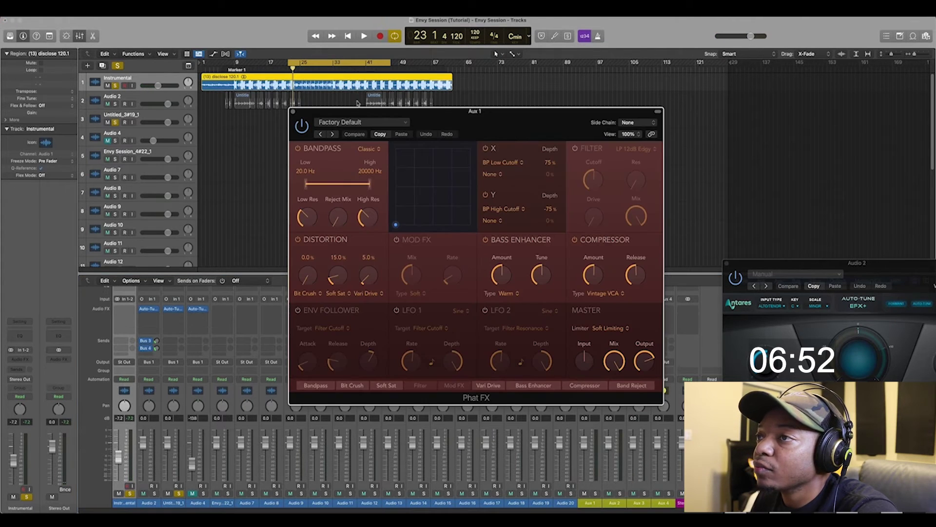
pyautogui.hotkey('shift', 'f')
pyautogui.moveTo(461, 115); pyautogui.dragTo(595, 117)
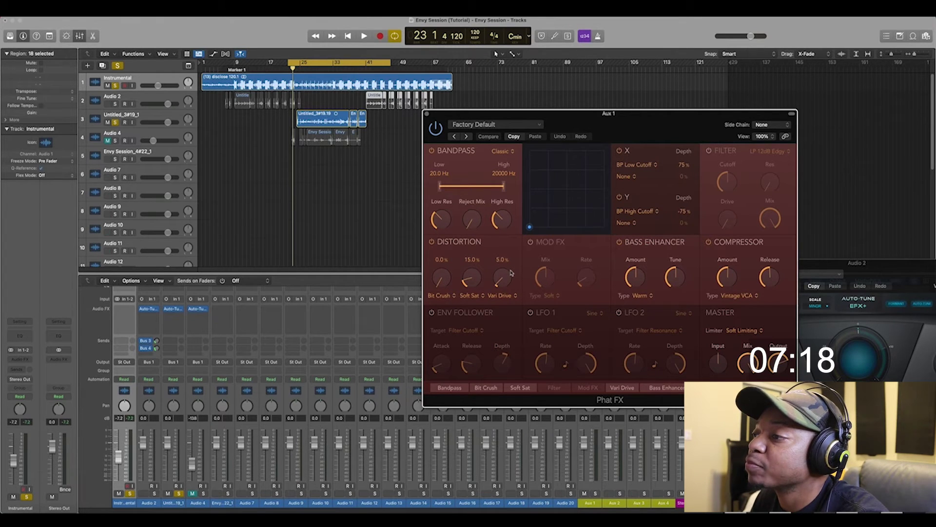
# Play the vocal section and set Phat FX's distortion to 13.6% Soft Sat and 5.9% Tube in place of Vari Drive
pyautogui.press('space')
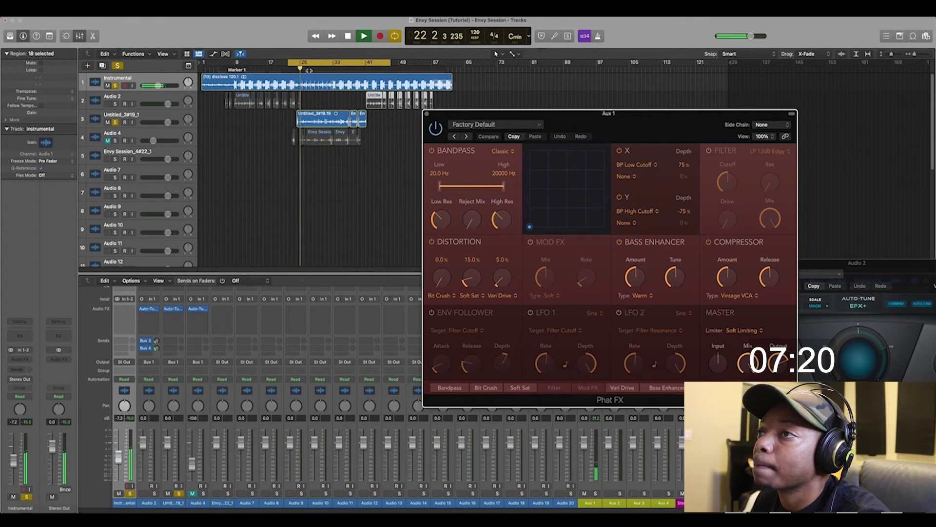
pyautogui.click(502, 278)
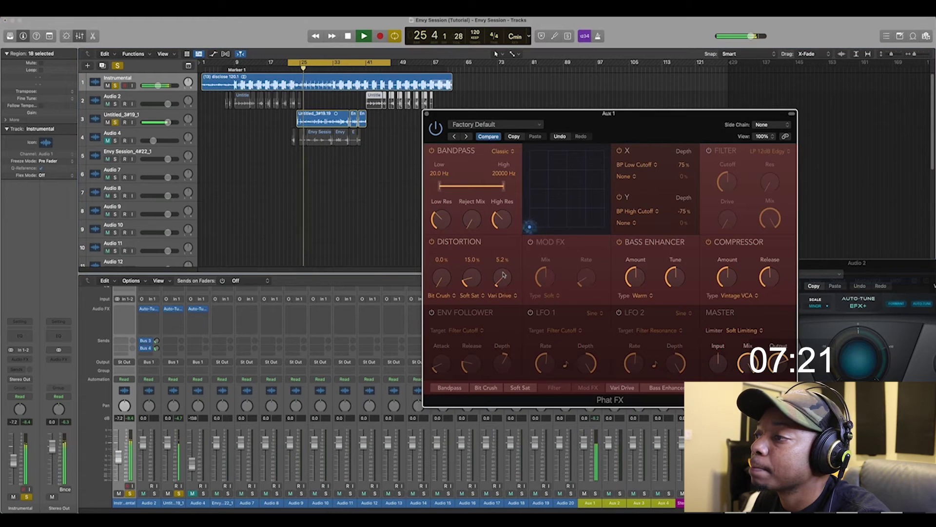
pyautogui.click(505, 295)
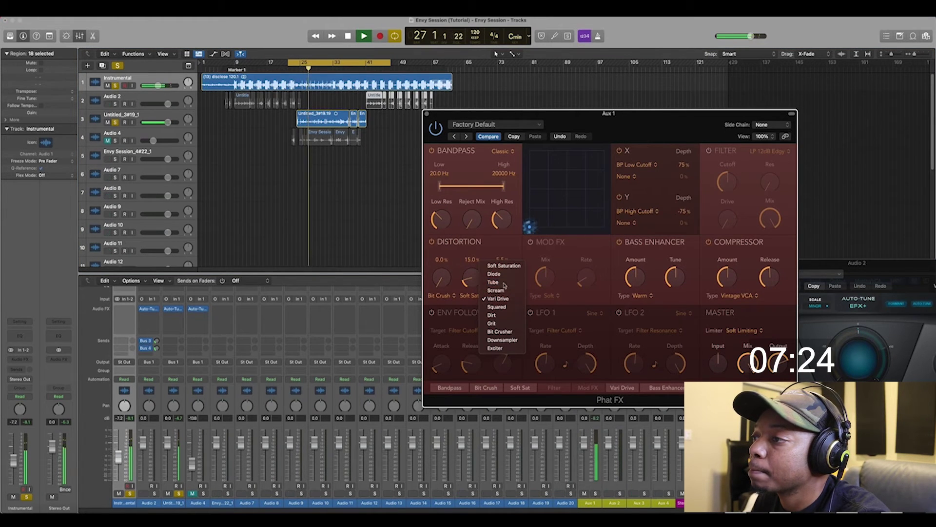
pyautogui.click(504, 281)
pyautogui.moveTo(505, 274); pyautogui.dragTo(469, 278)
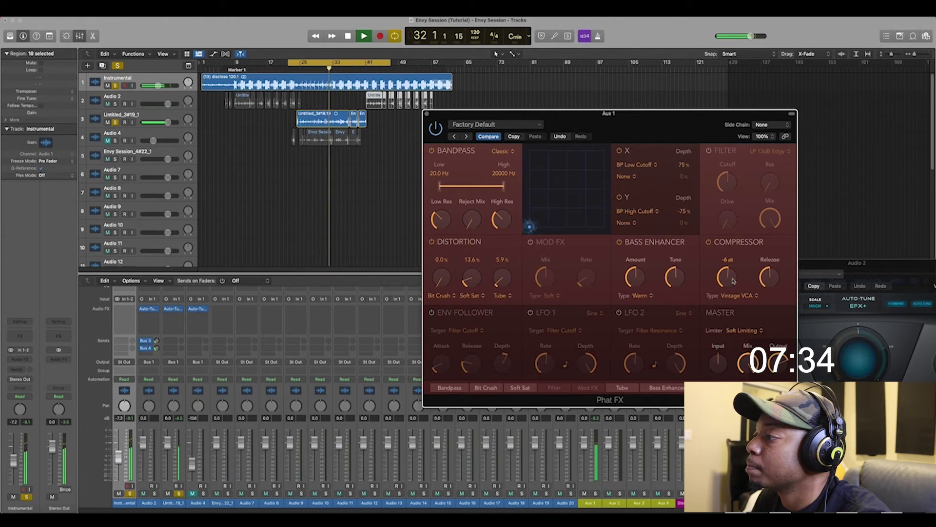
# Set Phat FX's compressor amount to -7 dB, stop playback and close the plug-in window
pyautogui.moveTo(734, 281)
pyautogui.moveTo(507, 211)
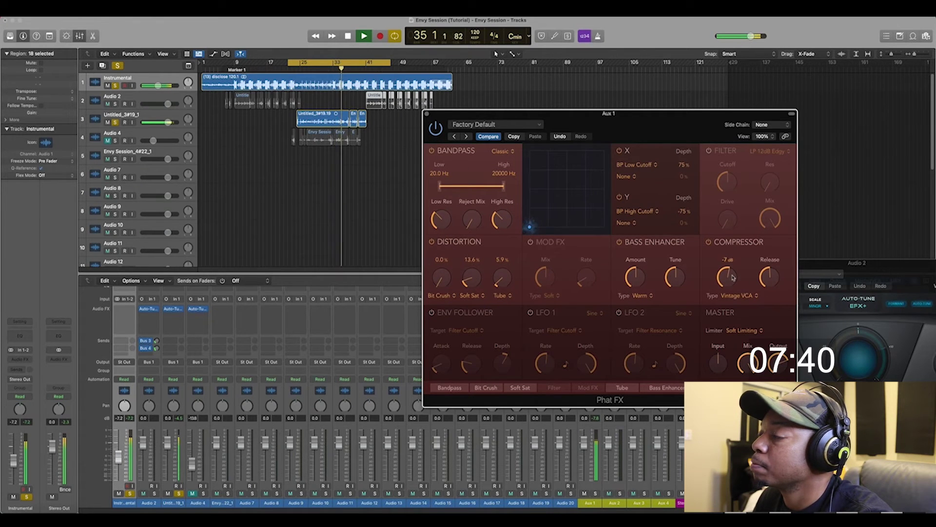
pyautogui.press('space')
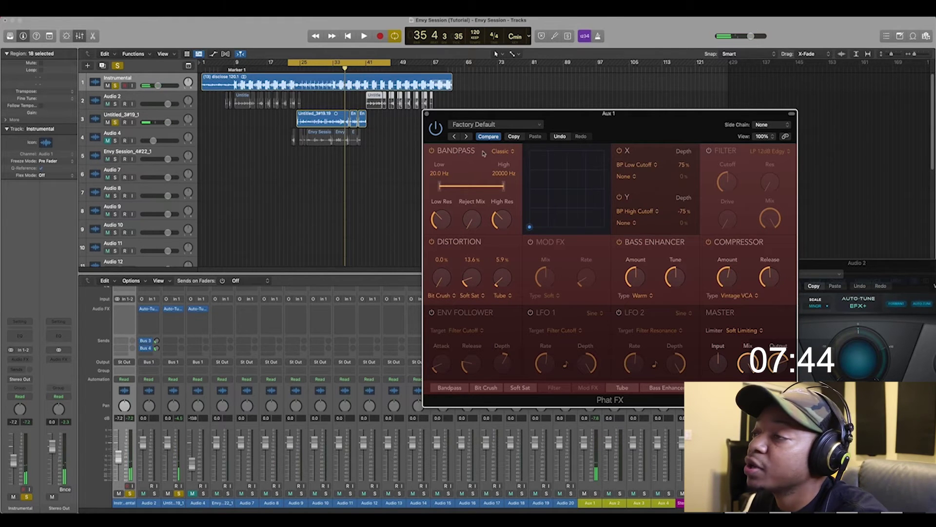
pyautogui.click(425, 114)
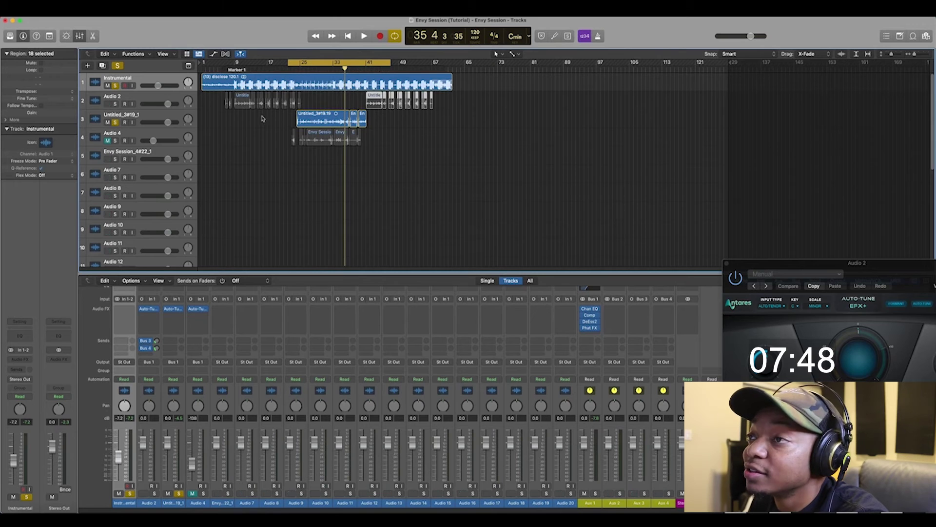
# Select the Untitled_3#19_1 vocal track, start playback and insert a Multipressor from the Dynamics category on Aux 1 after Phat FX
pyautogui.click(165, 117)
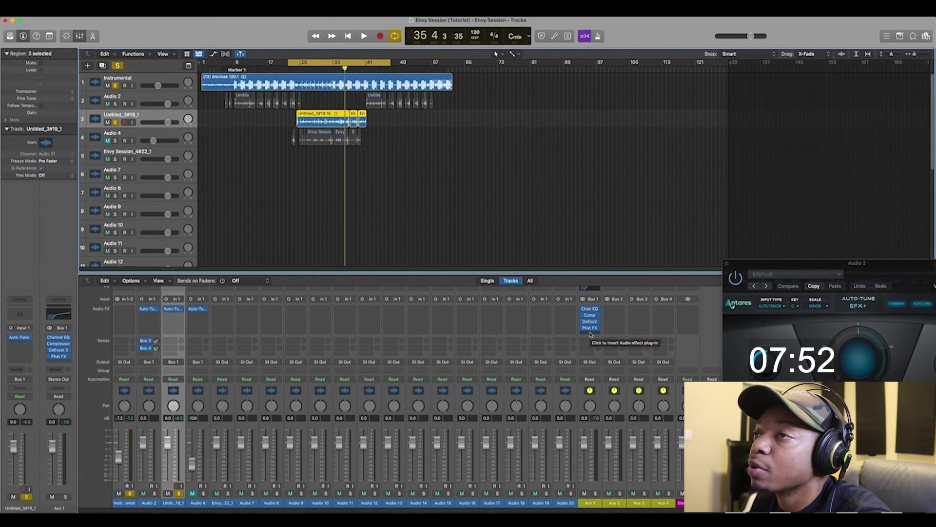
pyautogui.press('space')
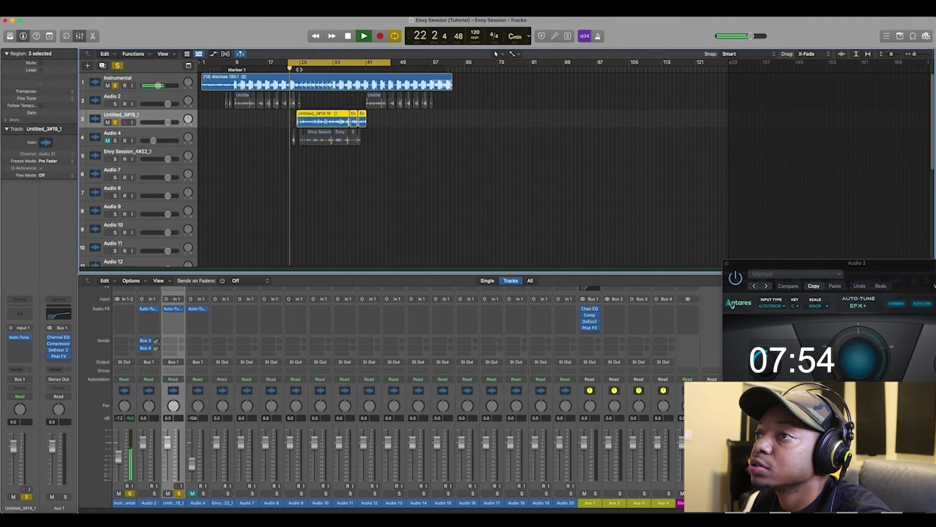
pyautogui.click(592, 334)
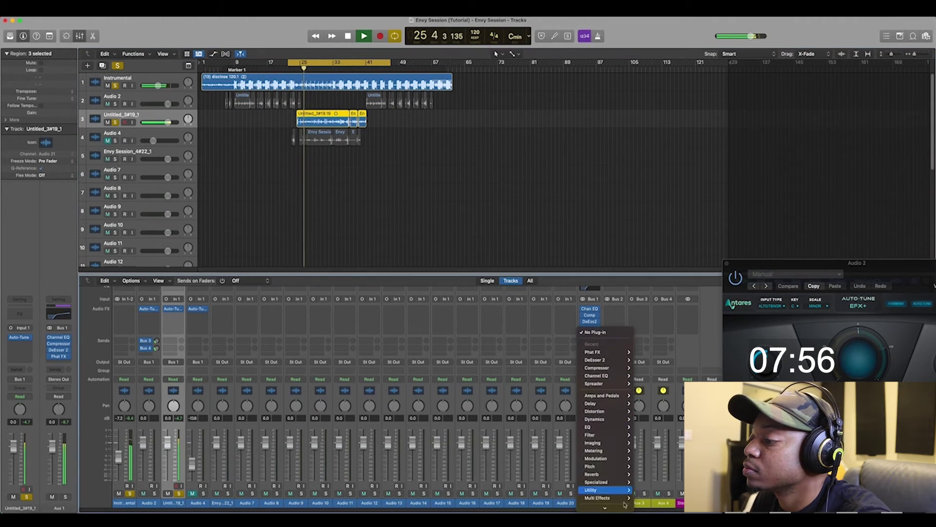
pyautogui.moveTo(616, 508)
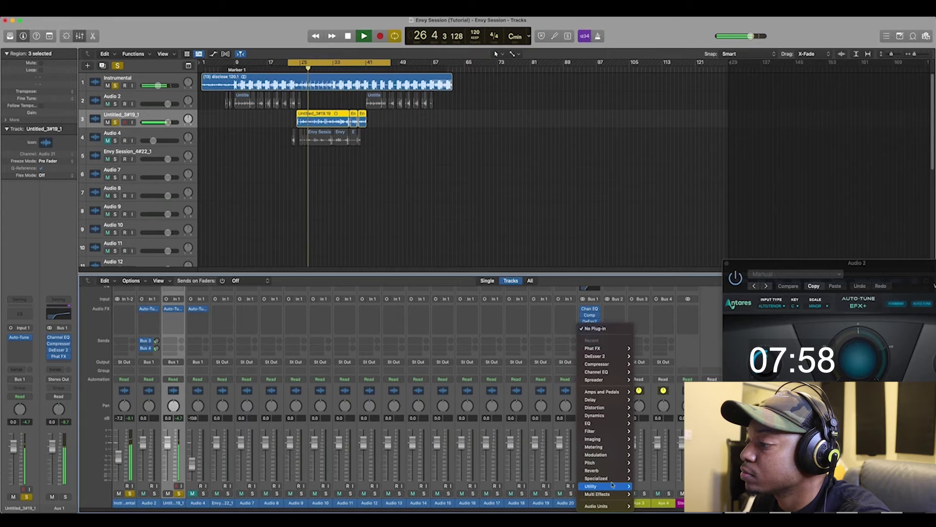
pyautogui.moveTo(605, 379)
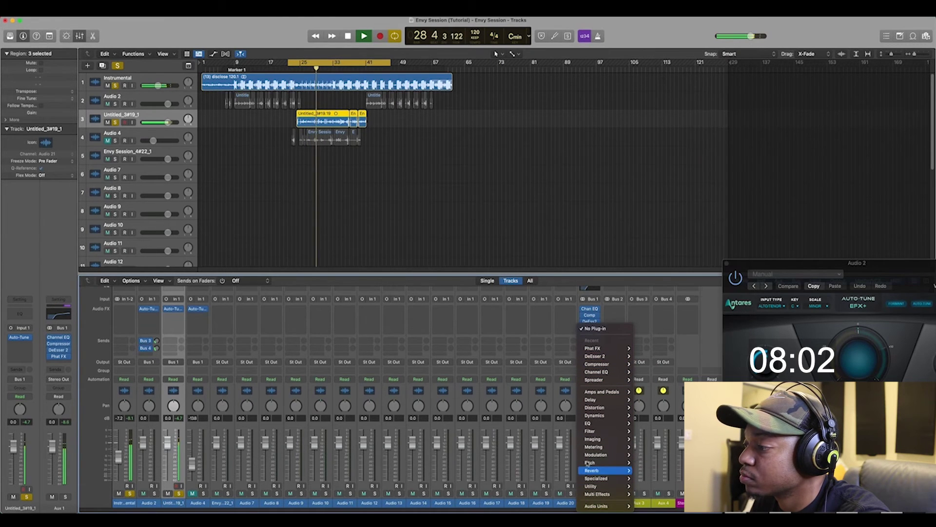
pyautogui.moveTo(595, 415)
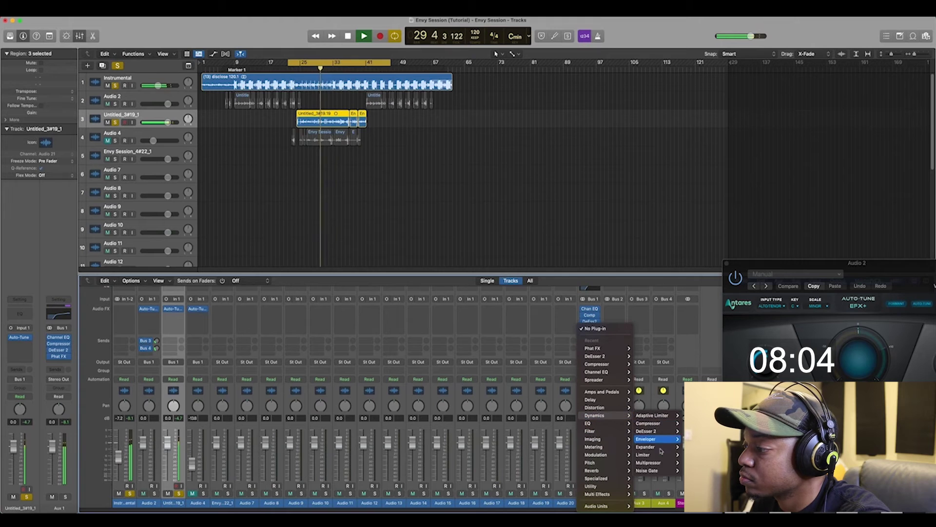
pyautogui.click(648, 462)
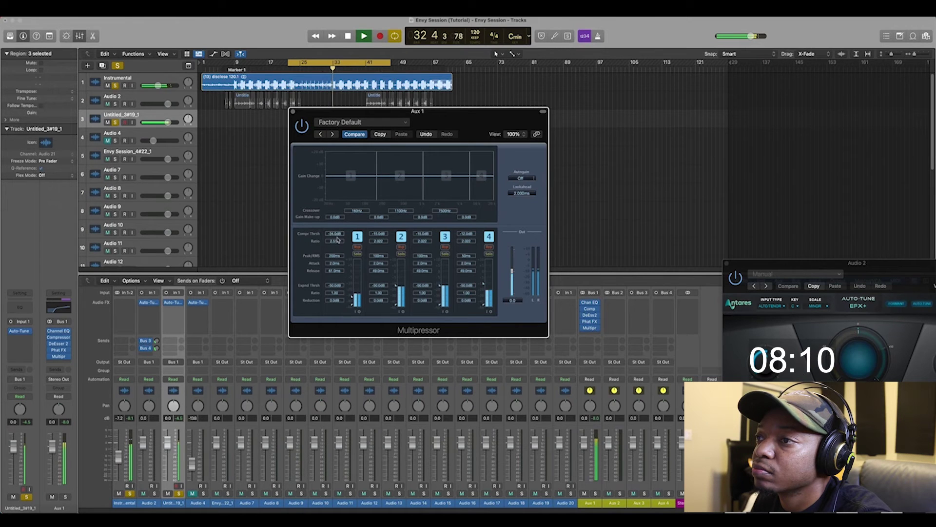
# Lower the gain make-up of the Multipressor's bands 1, 2 and 3 and adjust their compression thresholds during playback
pyautogui.moveTo(335, 219); pyautogui.dragTo(336, 222)
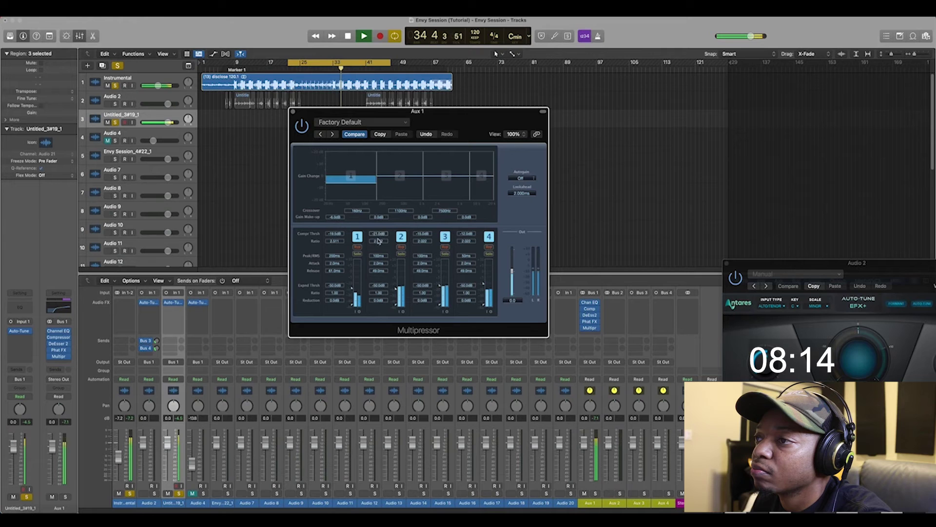
pyautogui.moveTo(378, 221); pyautogui.dragTo(378, 226)
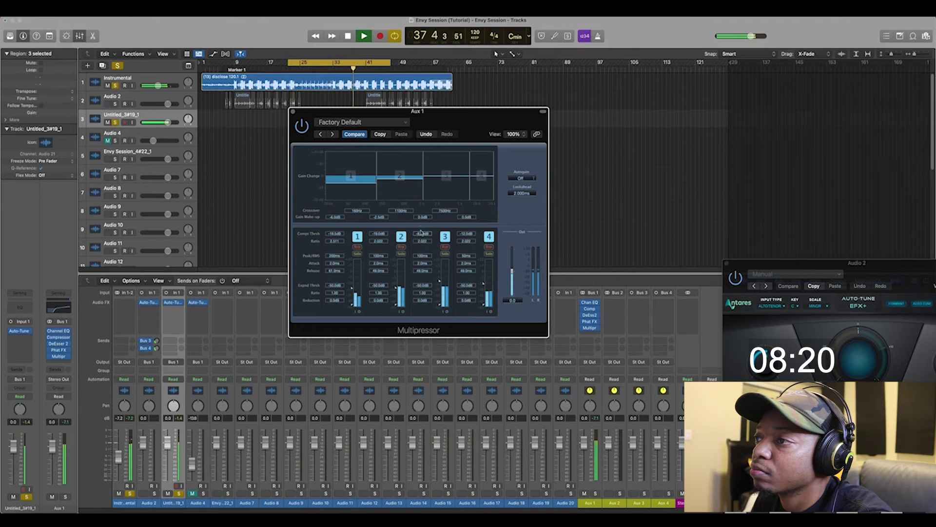
pyautogui.moveTo(421, 221); pyautogui.dragTo(421, 221)
pyautogui.moveTo(421, 213); pyautogui.dragTo(421, 235)
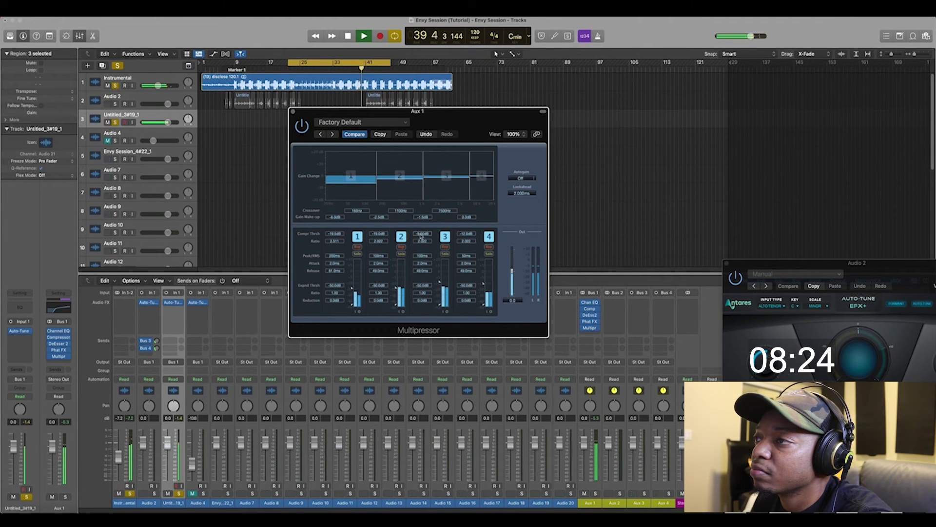
# Raise the gain make-up of the Multipressor's band 4, adjust its crossover and compression threshold, stop playback and close the plug-in window
pyautogui.moveTo(471, 193); pyautogui.dragTo(466, 215)
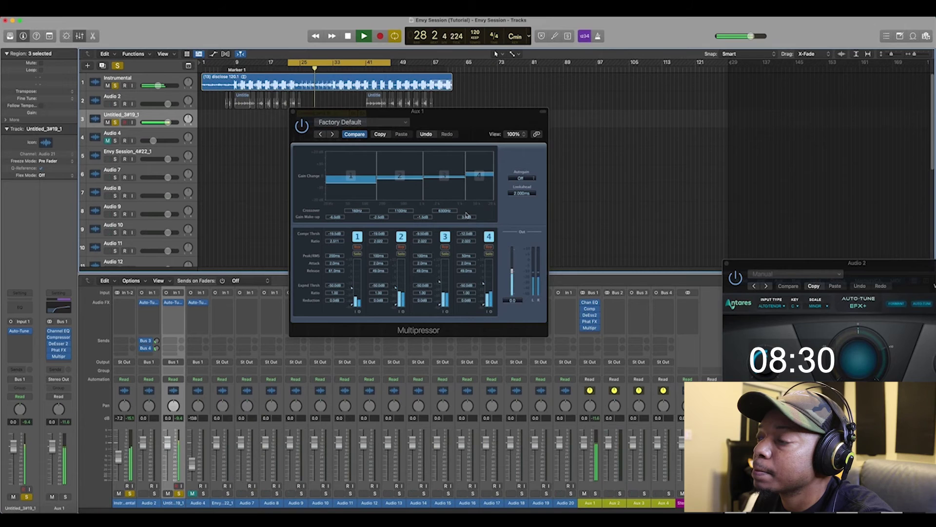
pyautogui.click(467, 237)
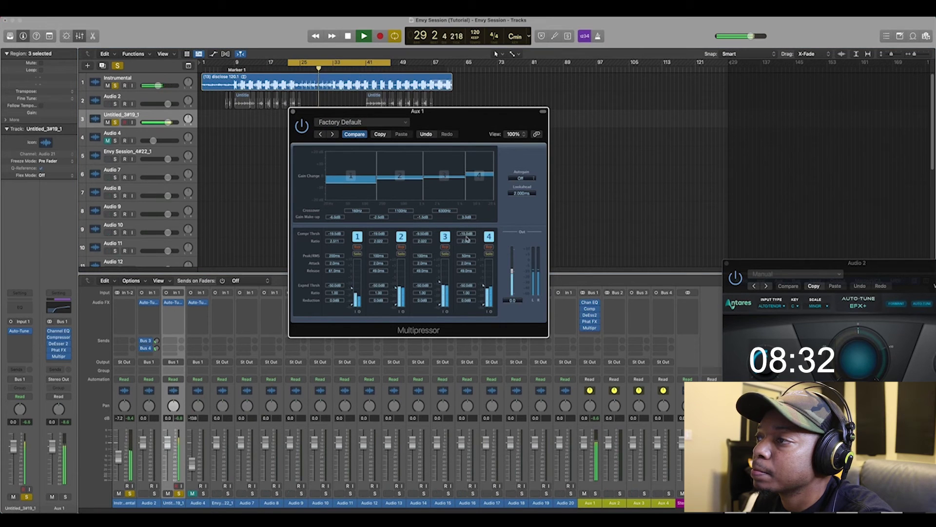
pyautogui.moveTo(467, 237); pyautogui.dragTo(467, 219)
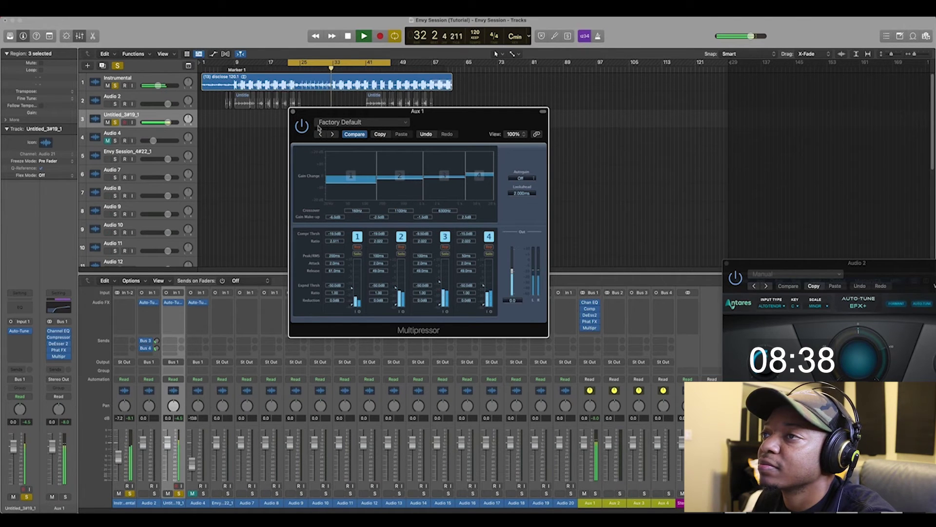
pyautogui.press('space')
pyautogui.click(293, 112)
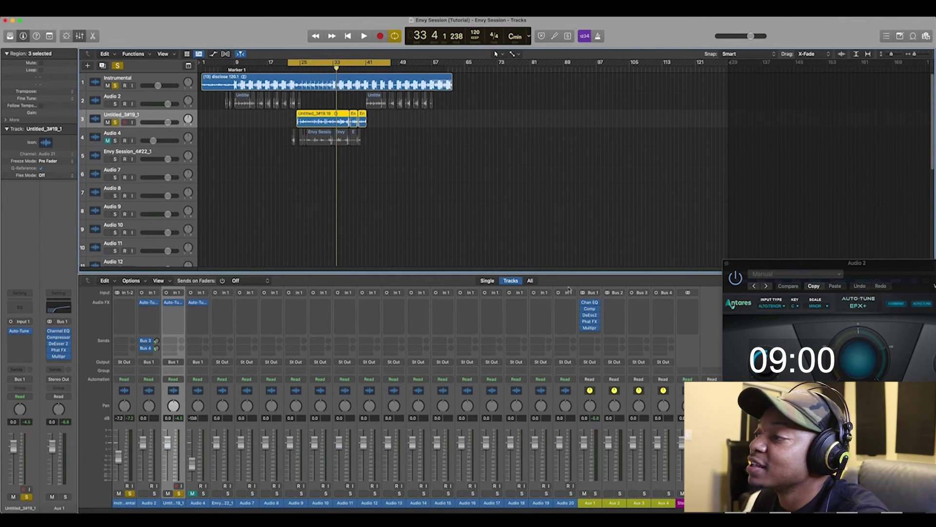
# Start playback and insert a Vintage Graphic EQ from the Vintage EQ Collection on Aux 1 after the Multipressor
pyautogui.press('space')
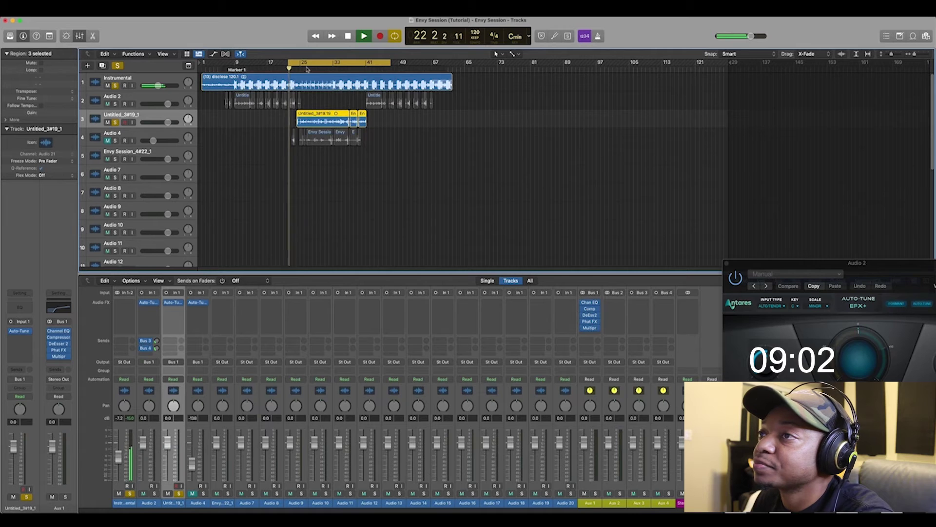
pyautogui.click(593, 335)
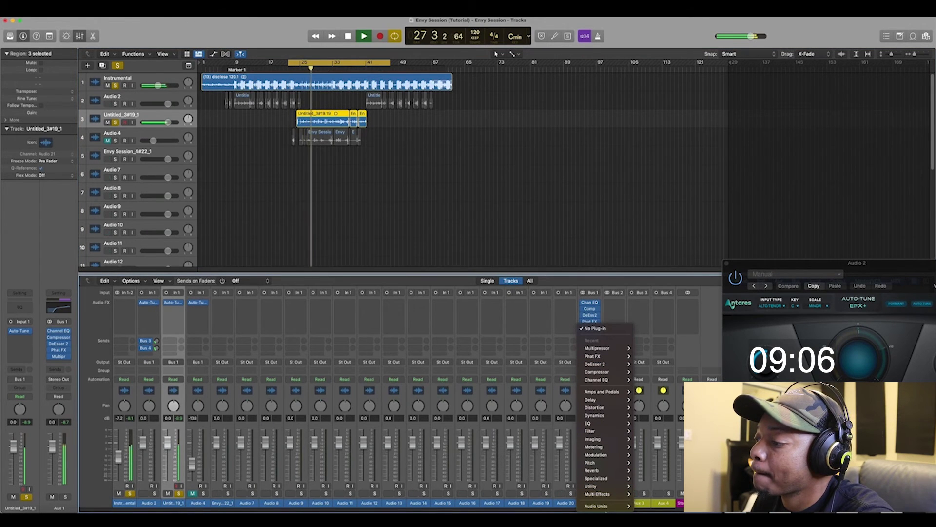
pyautogui.moveTo(605, 507)
pyautogui.moveTo(644, 506)
pyautogui.moveTo(735, 196)
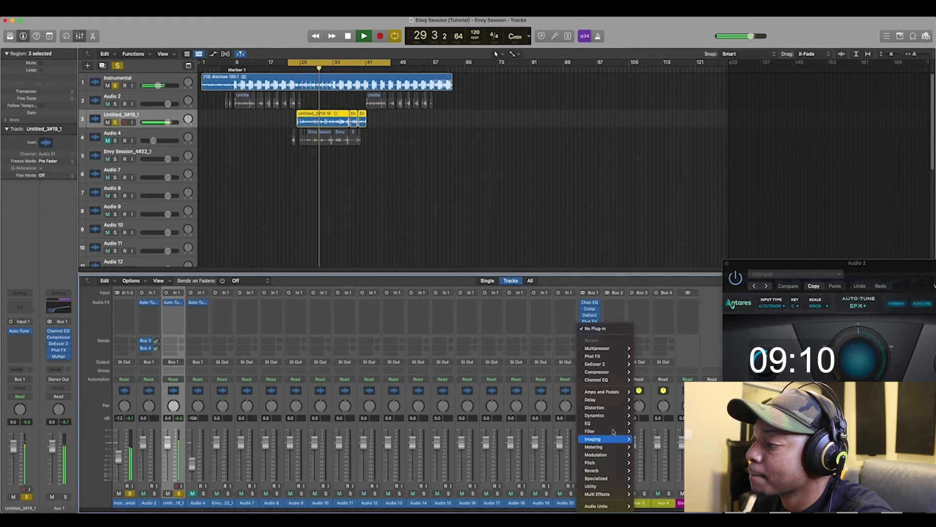
pyautogui.moveTo(613, 427)
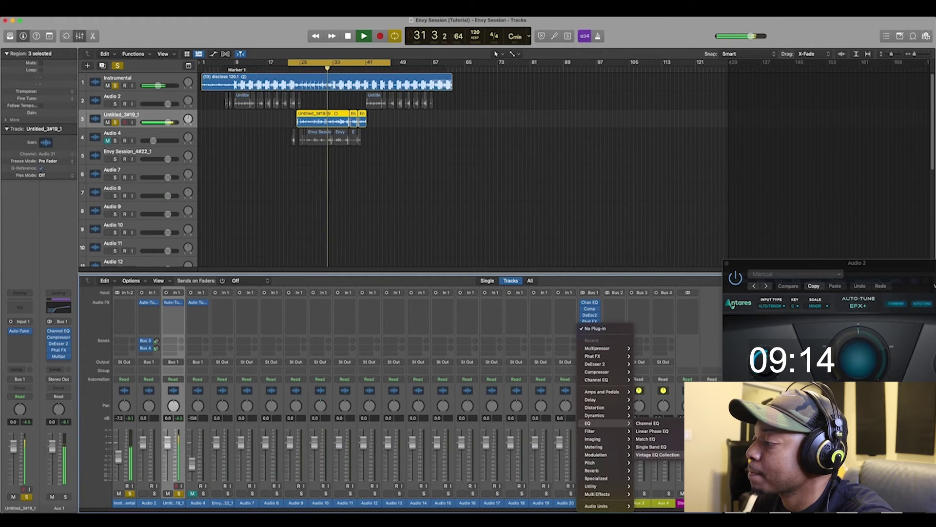
pyautogui.click(582, 267)
# Lower the Vintage Graphic EQ's 31, 63 and 125 Hz bands and slightly boost its 8K and 16K bands during playback, keeping 250 Hz at 0.0 dB
pyautogui.moveTo(571, 209); pyautogui.dragTo(572, 205)
pyautogui.moveTo(347, 209); pyautogui.dragTo(347, 216)
pyautogui.moveTo(372, 209); pyautogui.dragTo(400, 216)
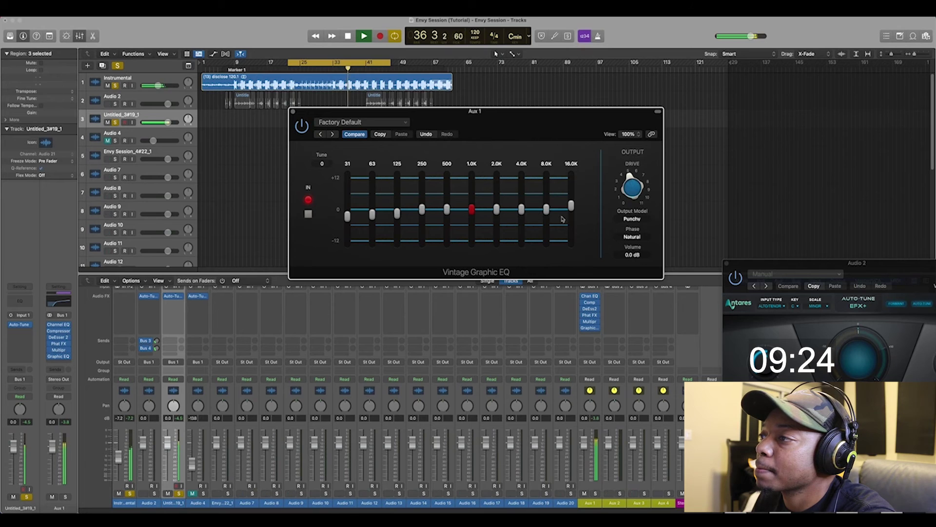
pyautogui.moveTo(546, 212); pyautogui.dragTo(547, 209)
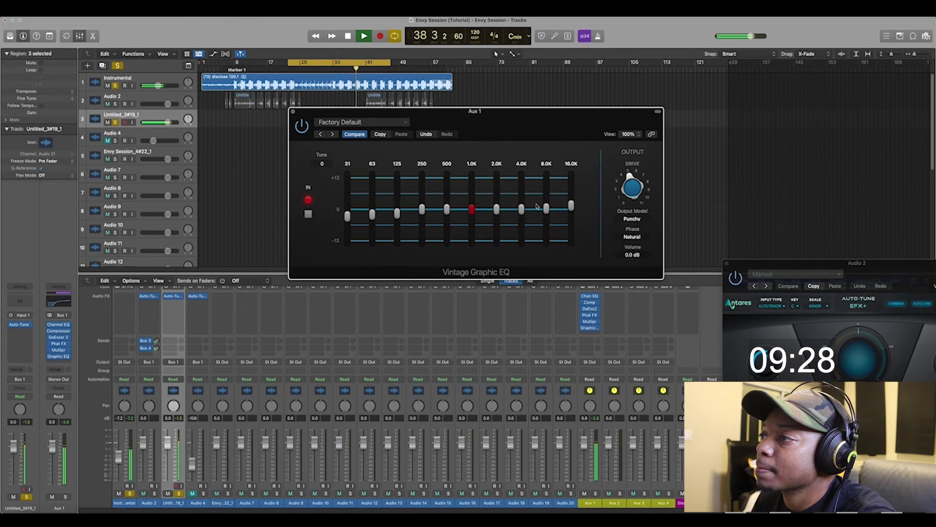
pyautogui.moveTo(422, 209); pyautogui.dragTo(422, 210)
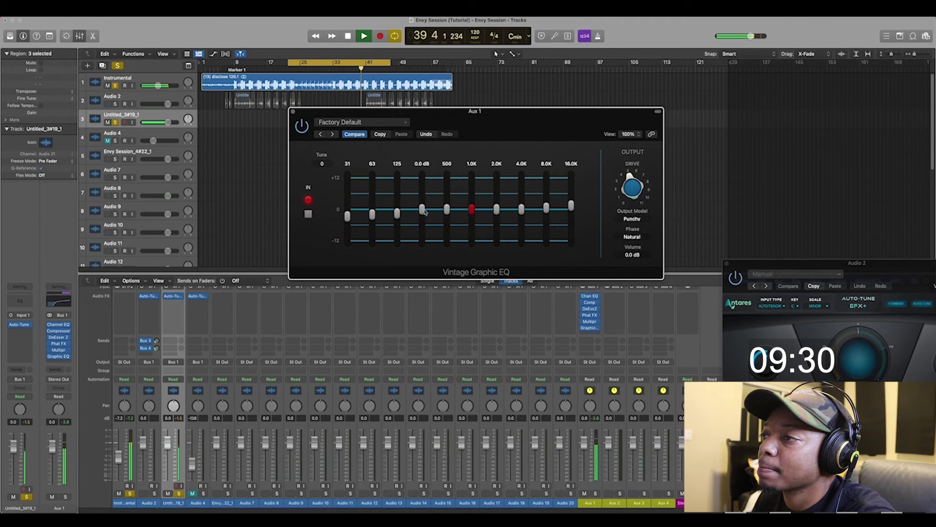
# Close the Vintage Graphic EQ window, stop playback and close the Audio 2 Auto-Tune window
pyautogui.click(293, 112)
pyautogui.press('space')
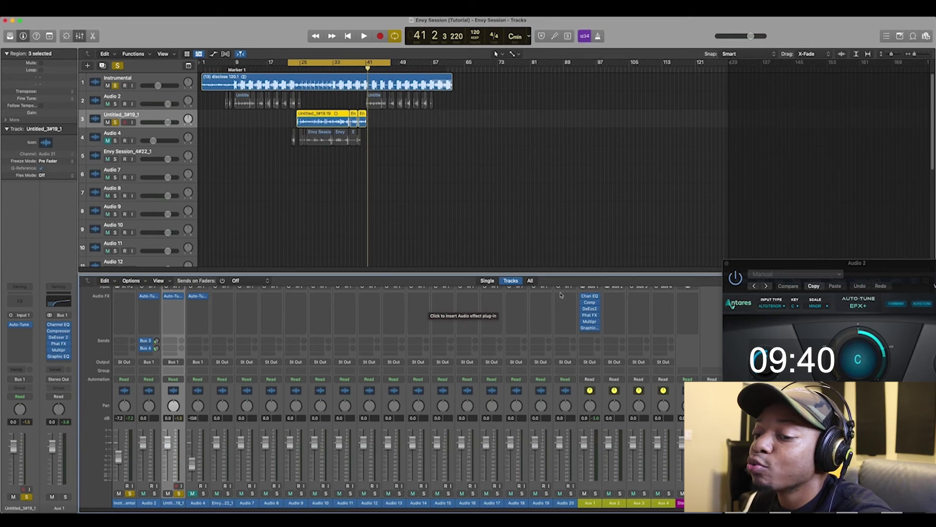
pyautogui.click(727, 264)
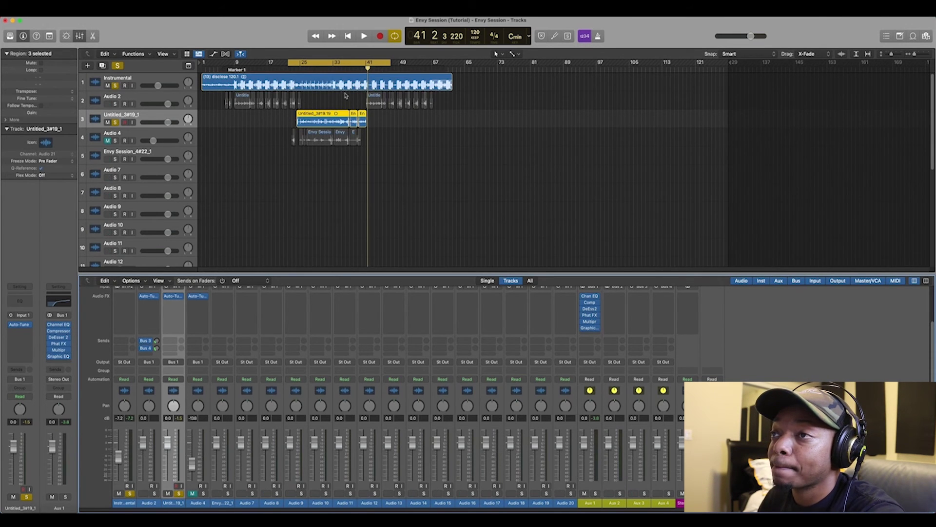
# Play the vocals with the instrumental, bypass all six plug-ins on Aux 1 and audition the unprocessed vocals from around bar 27
pyautogui.press('space')
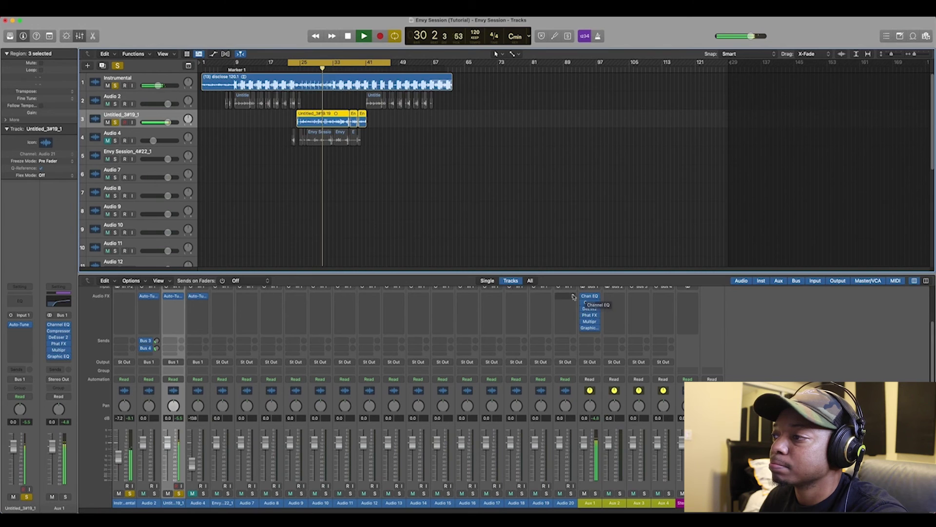
pyautogui.press('space')
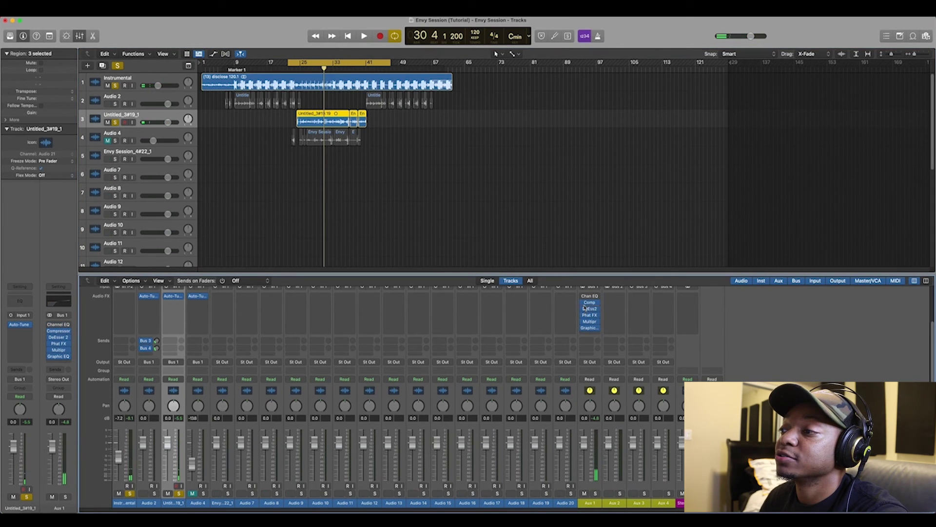
pyautogui.doubleClick(307, 69)
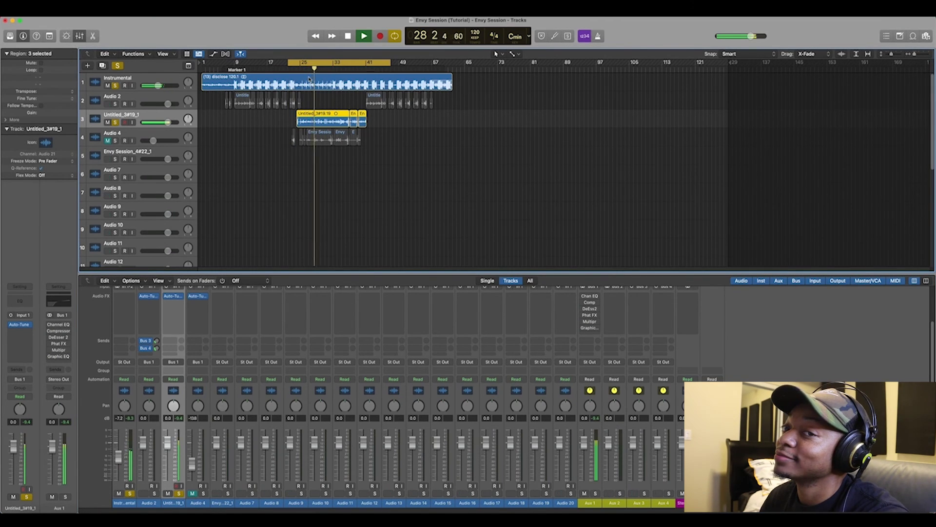
pyautogui.press('space')
# Re-enable all six plug-ins on Aux 1, audition the processed vocals from around bar 27 for comparison and stop playback
pyautogui.click(583, 297)
pyautogui.keyDown('shift'); pyautogui.click(589, 302); pyautogui.keyUp('shift')
pyautogui.keyDown('shift'); pyautogui.click(584, 315); pyautogui.keyUp('shift')
pyautogui.keyDown('shift'); pyautogui.click(587, 327); pyautogui.keyUp('shift')
pyautogui.press('space')
pyautogui.click(310, 63)
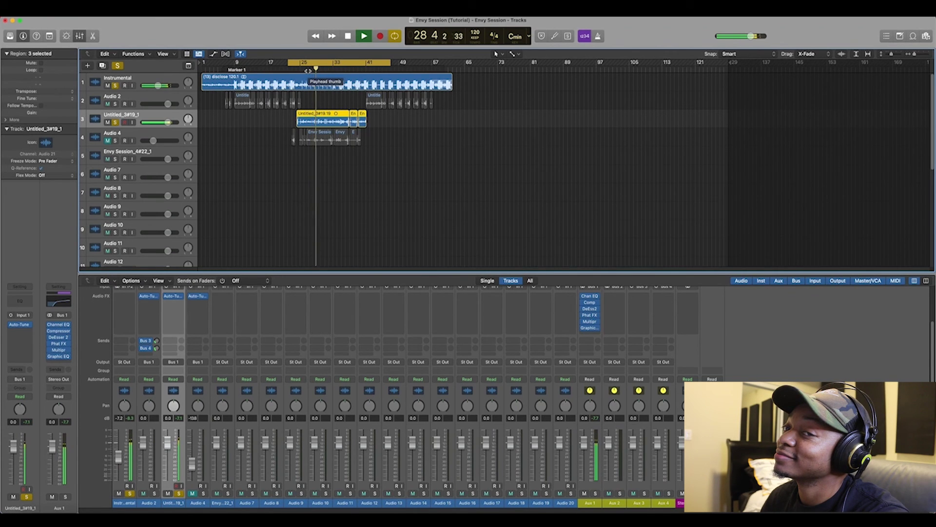
pyautogui.press('space')
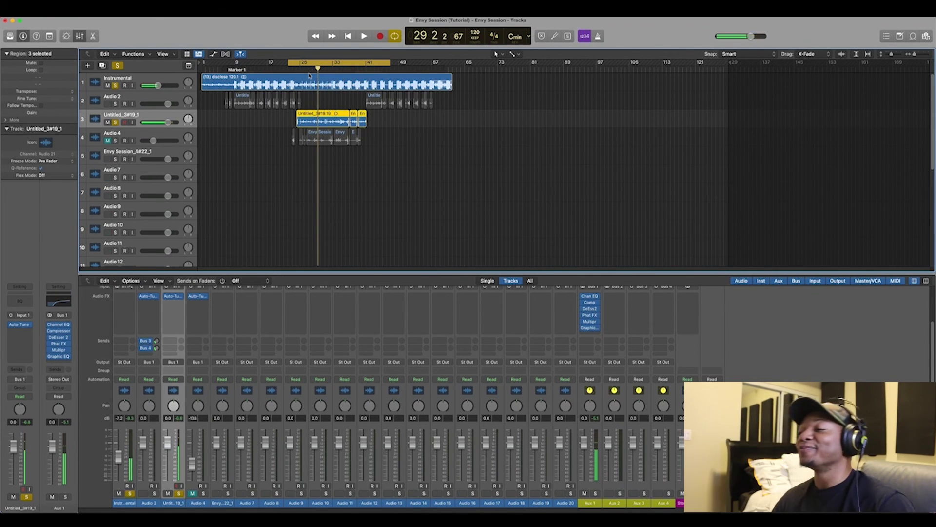